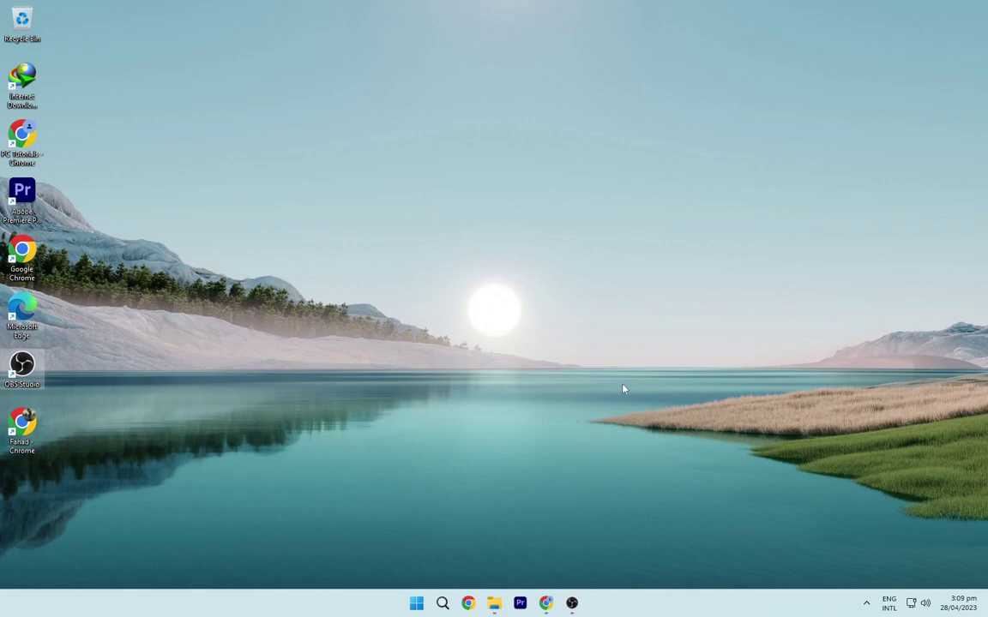
Download the latest Rainmeter release and the Small Clean Weather Animated skin
left_click(546, 604)
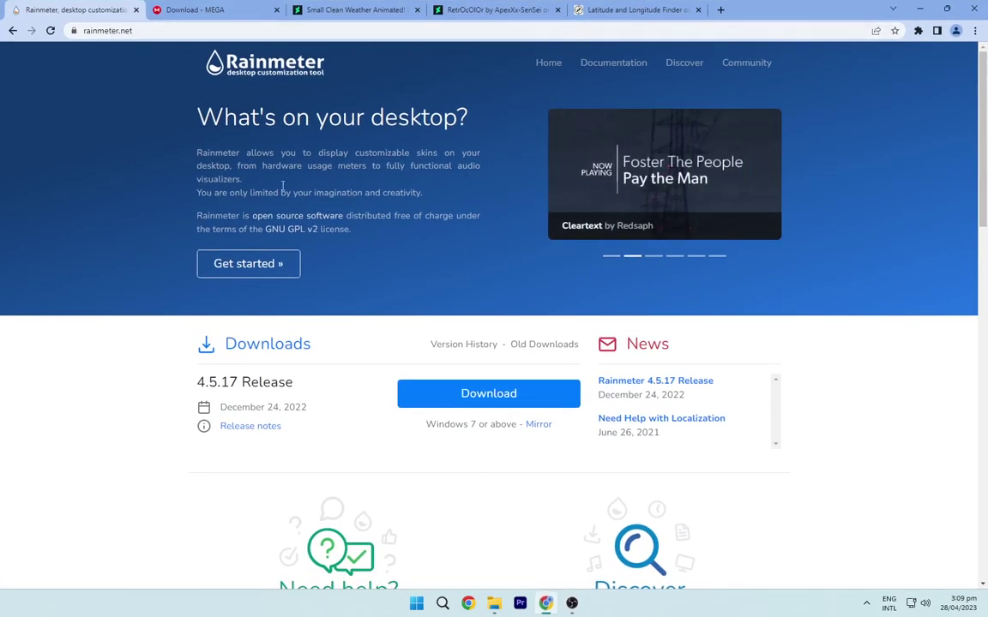
left_click(483, 394)
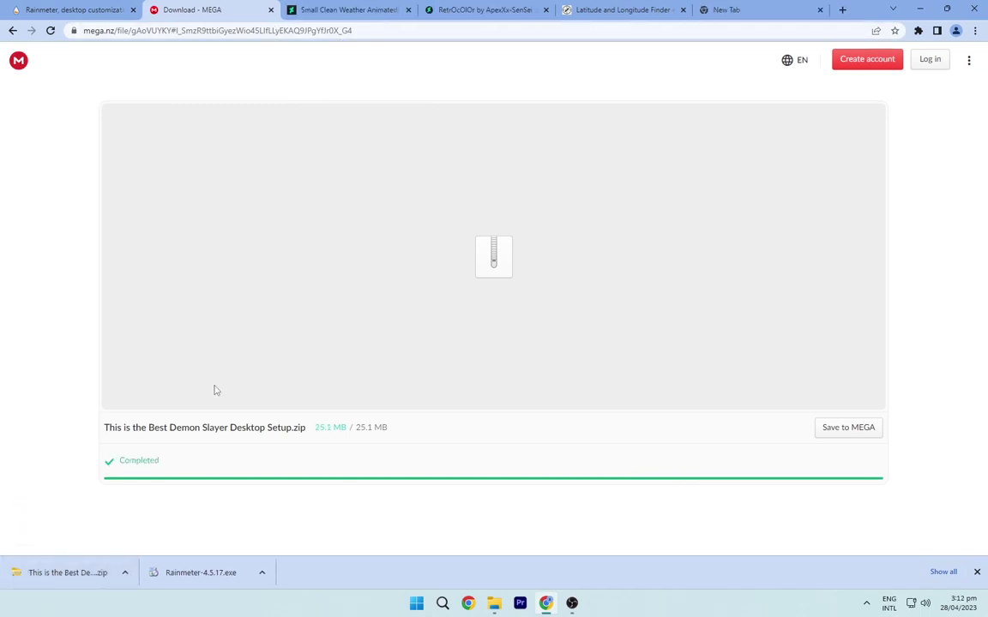
left_click(343, 10)
scroll(258, 275, "down", 4)
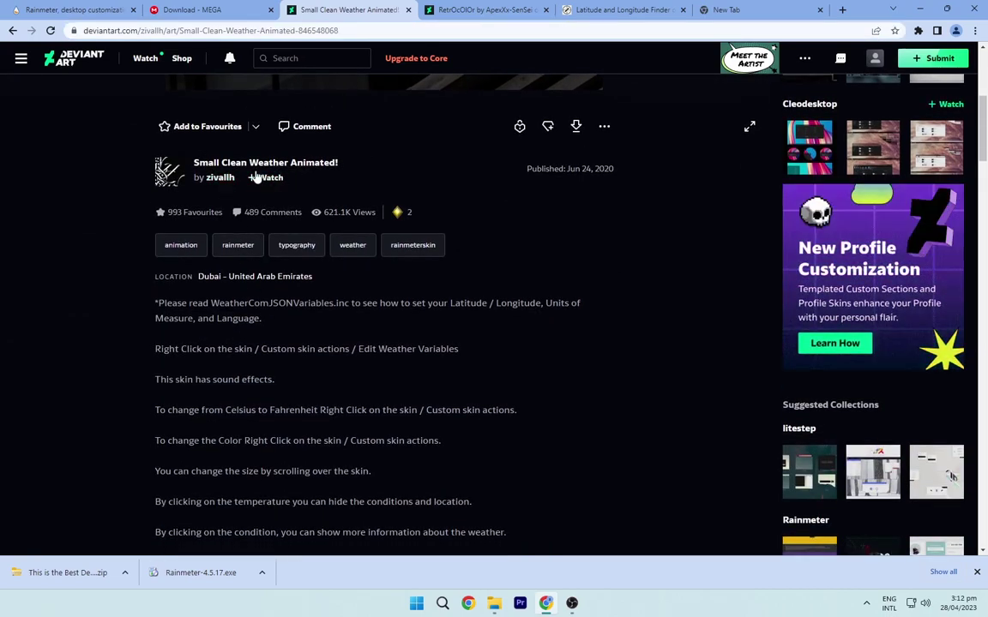
left_click(579, 127)
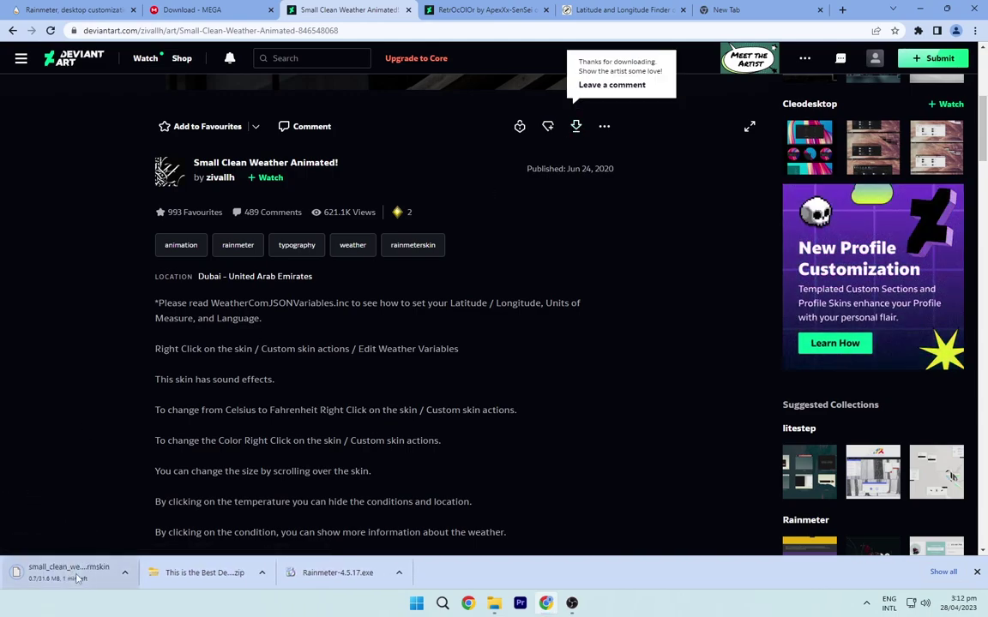
Download the RetrOcOlOr skin from its DeviantArt page
left_click(498, 10)
scroll(526, 223, "down", 1)
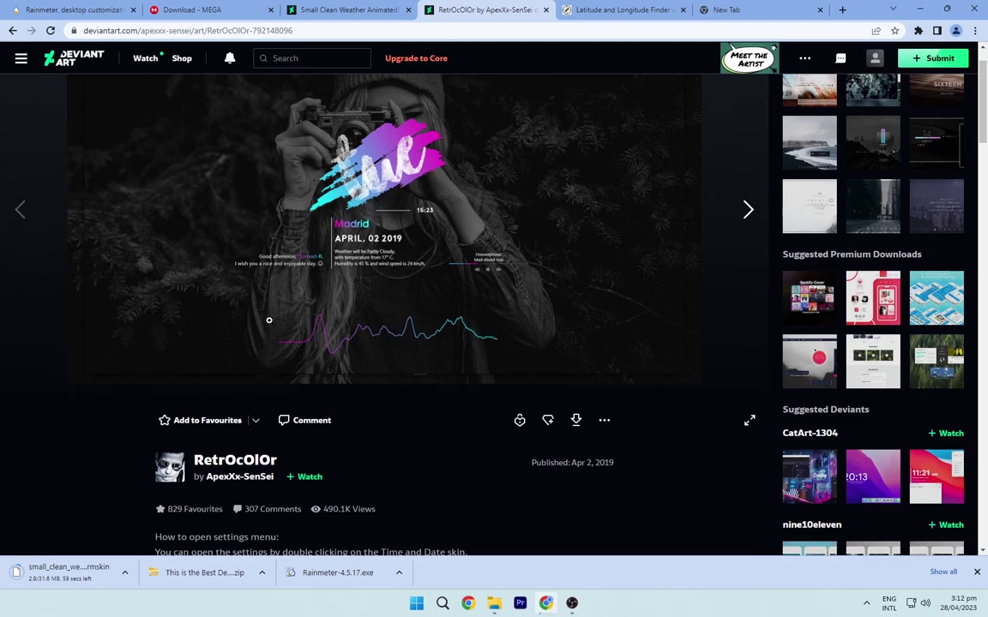
scroll(525, 222, "down", 2)
scroll(526, 223, "down", 2)
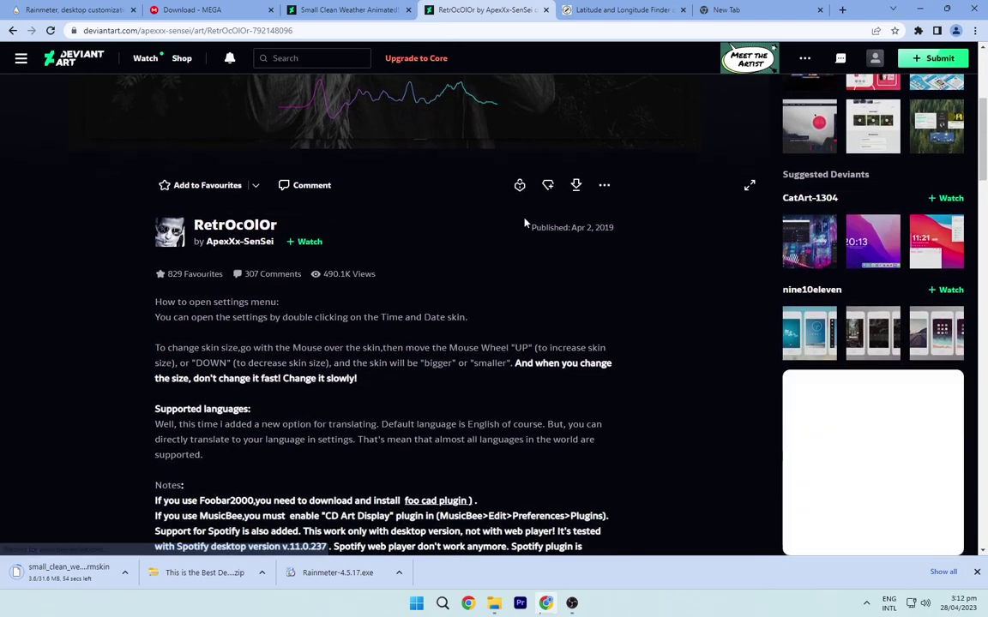
left_click(579, 191)
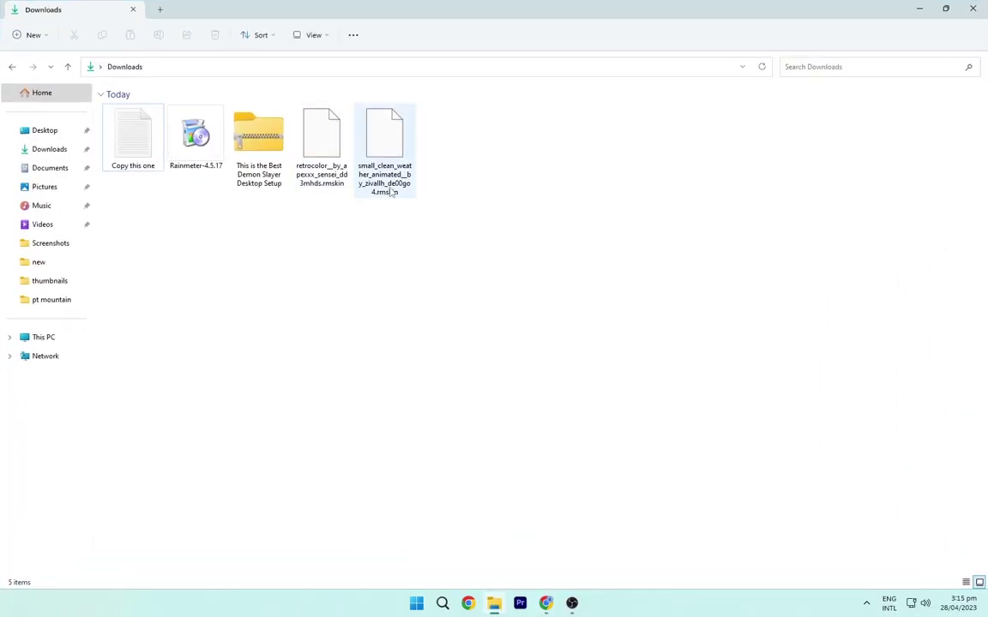
Install Rainmeter 4.5.17 as administrator in English with the default options
left_click(202, 148)
right_click(203, 147)
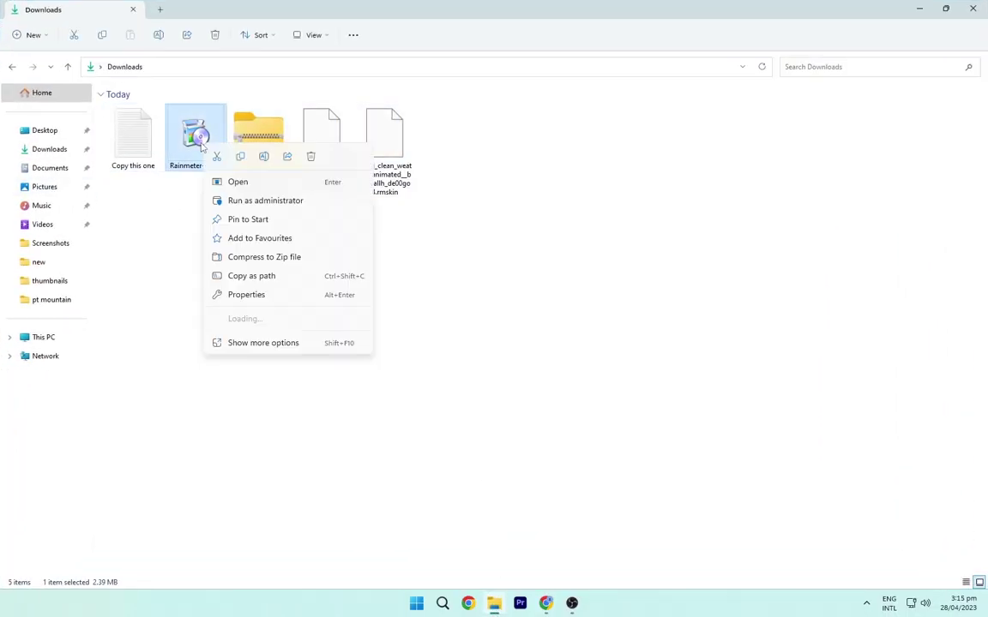
left_click(248, 204)
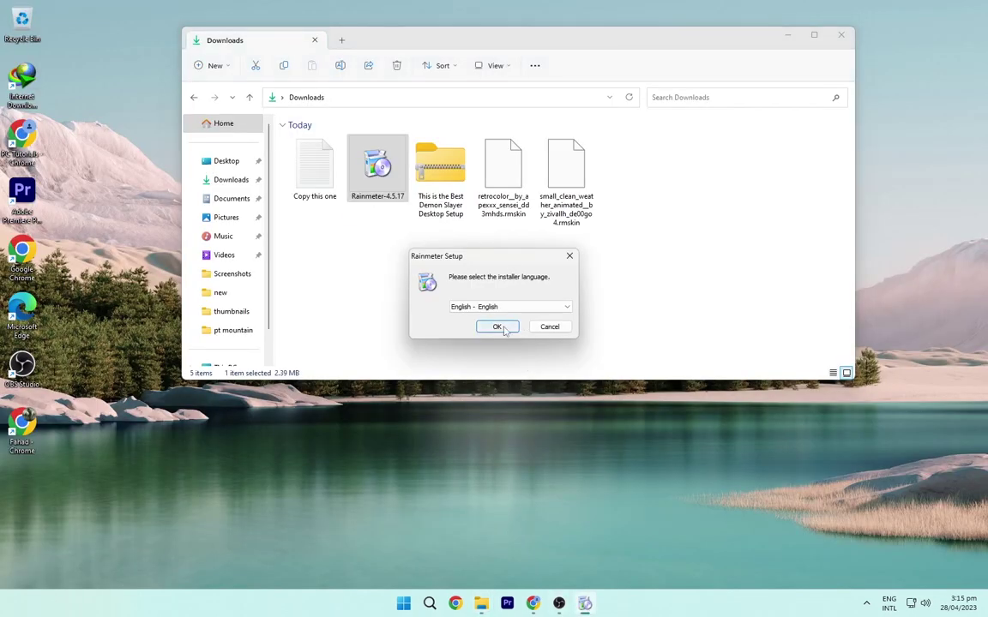
left_click(504, 329)
left_click(558, 393)
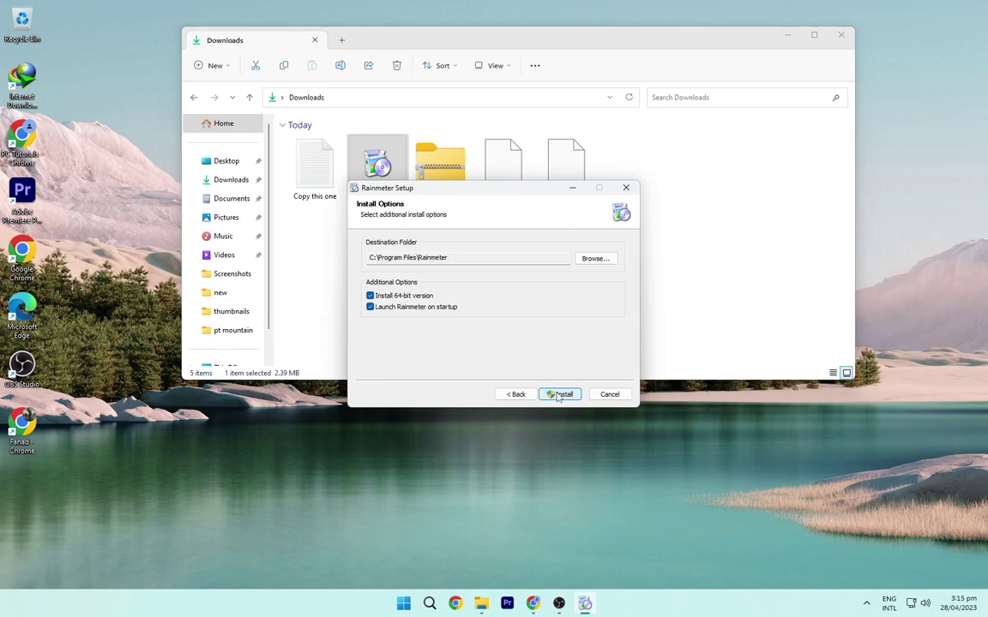
left_click(557, 394)
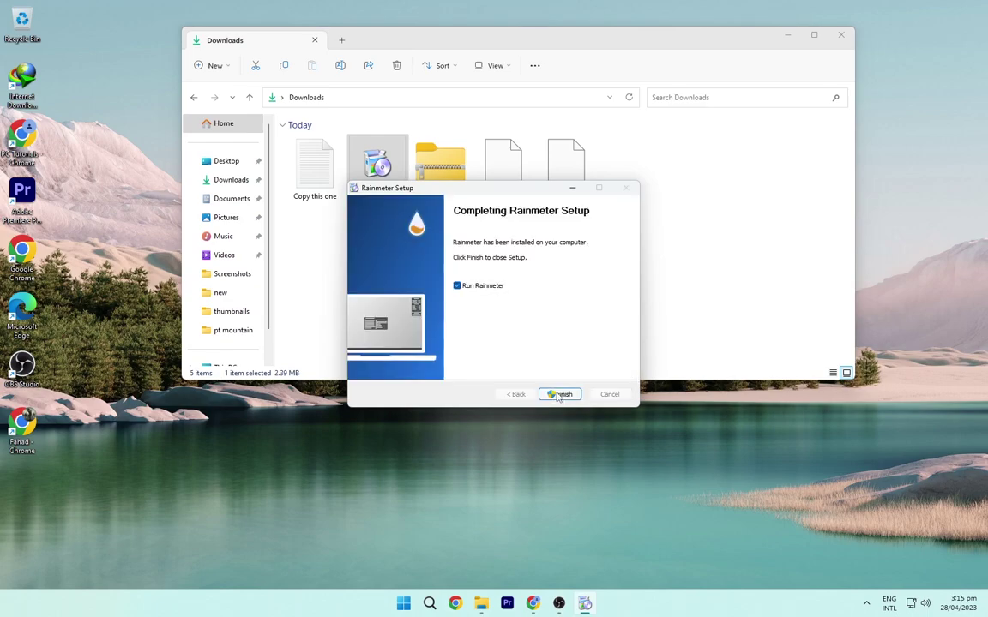
left_click(559, 395)
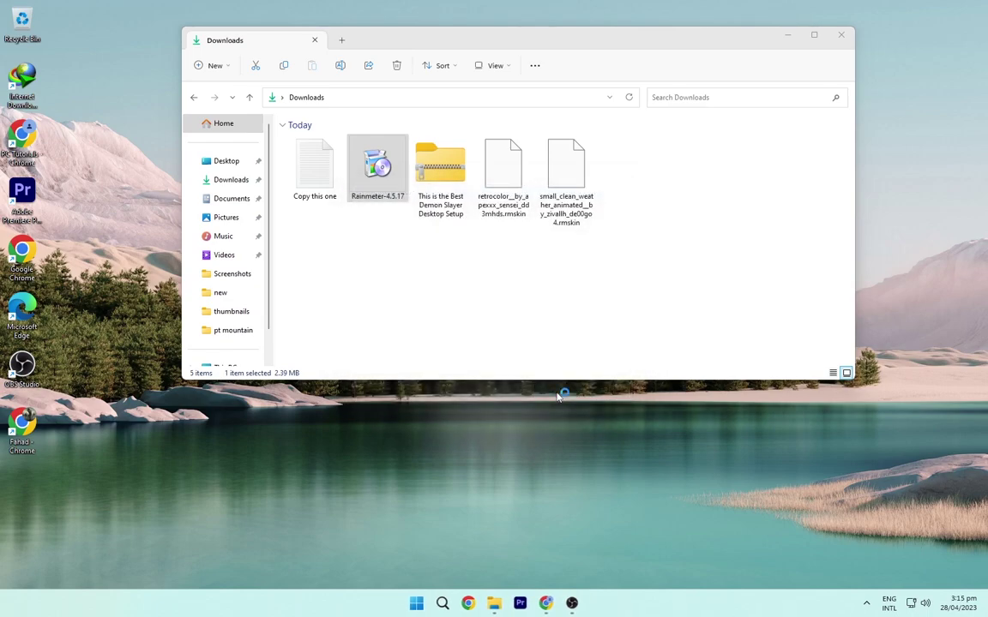
Unload the illustro Welcome, Disks, System and Clock skins from the desktop
right_click(544, 341)
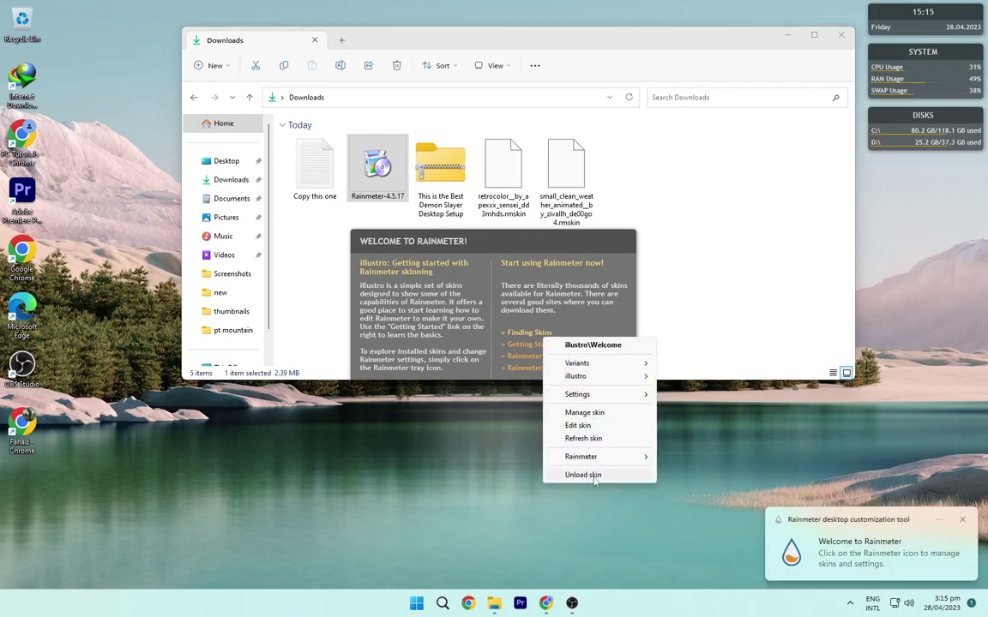
left_click(568, 475)
right_click(913, 120)
left_click(922, 245)
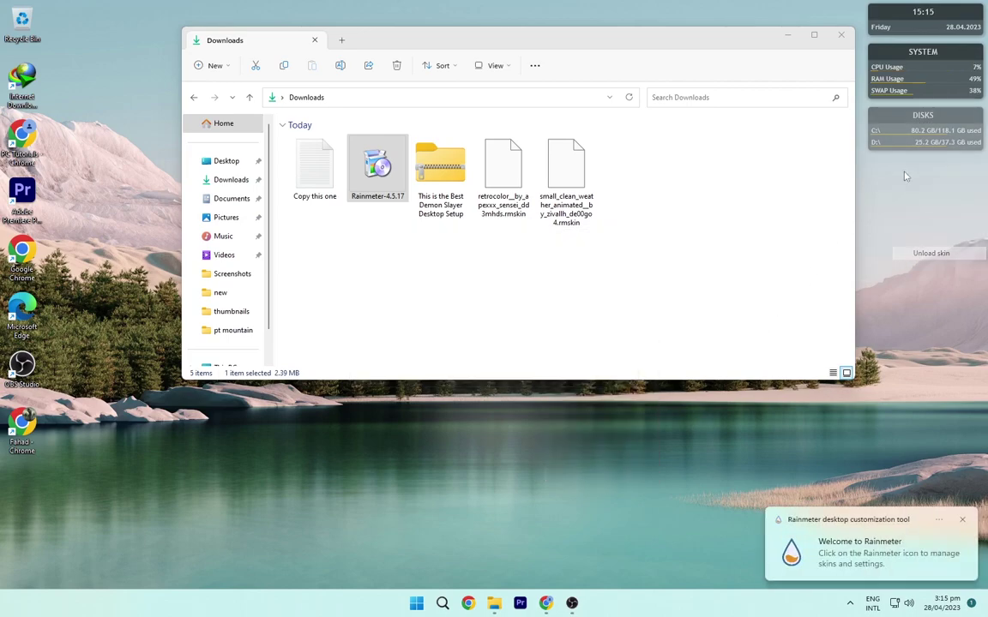
right_click(914, 87)
left_click(932, 219)
right_click(914, 27)
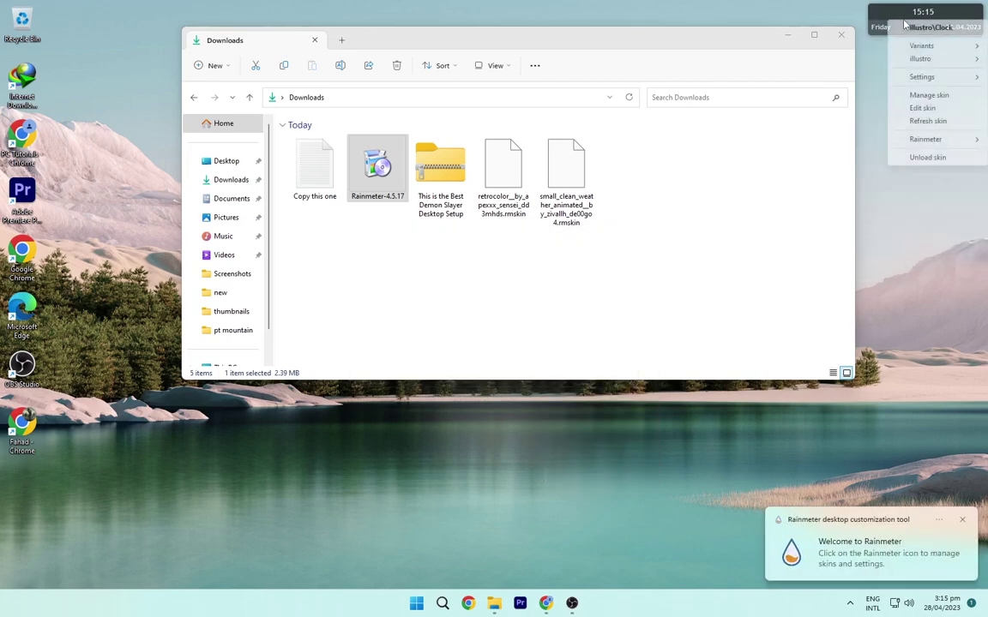
left_click(915, 157)
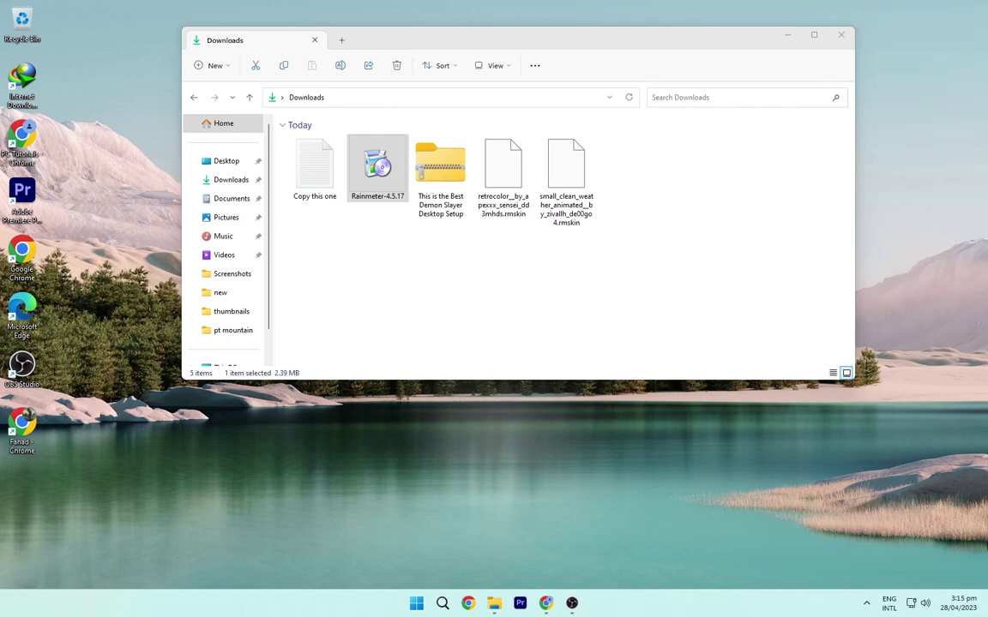
Install the retrocolor and small_clean_weather .rmskin packages from Downloads
left_click_drag(438, 36, 407, 113)
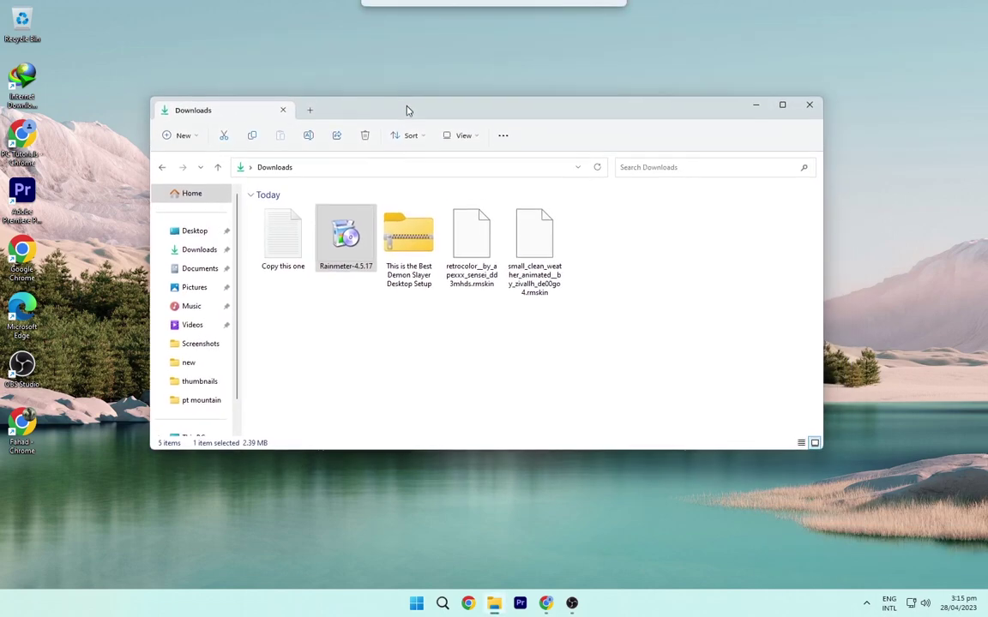
double_click(471, 238)
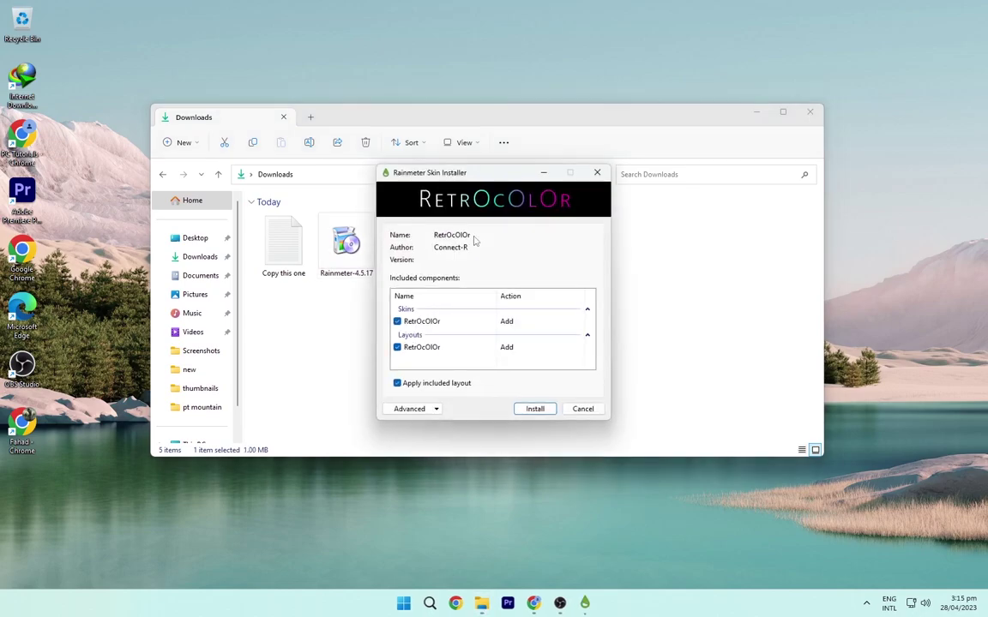
left_click(528, 409)
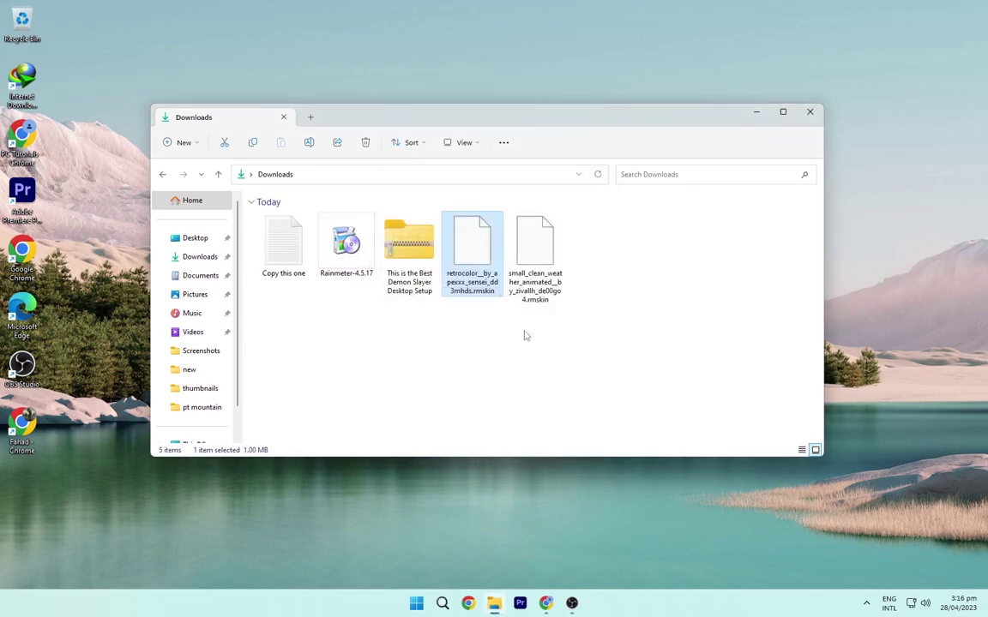
double_click(536, 248)
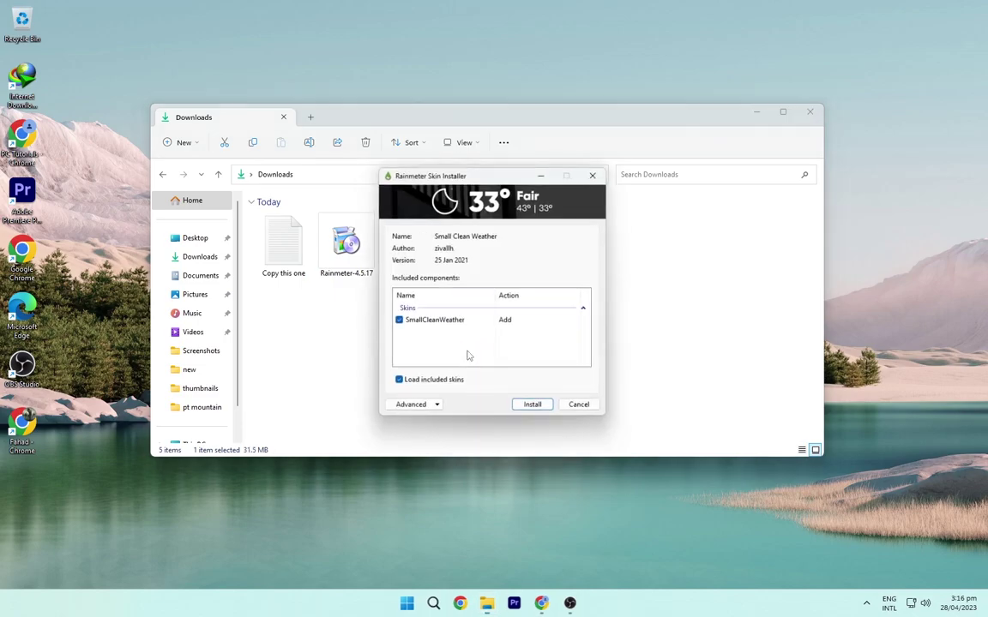
left_click(534, 410)
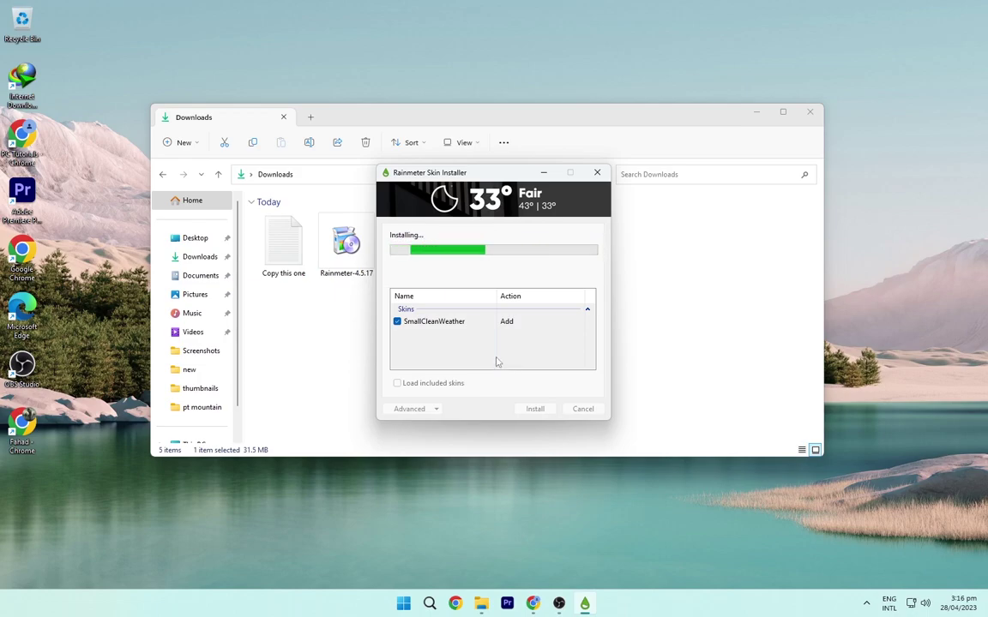
Extract the Demon Slayer setup zip and read the readme in its Move folder
left_click(408, 257)
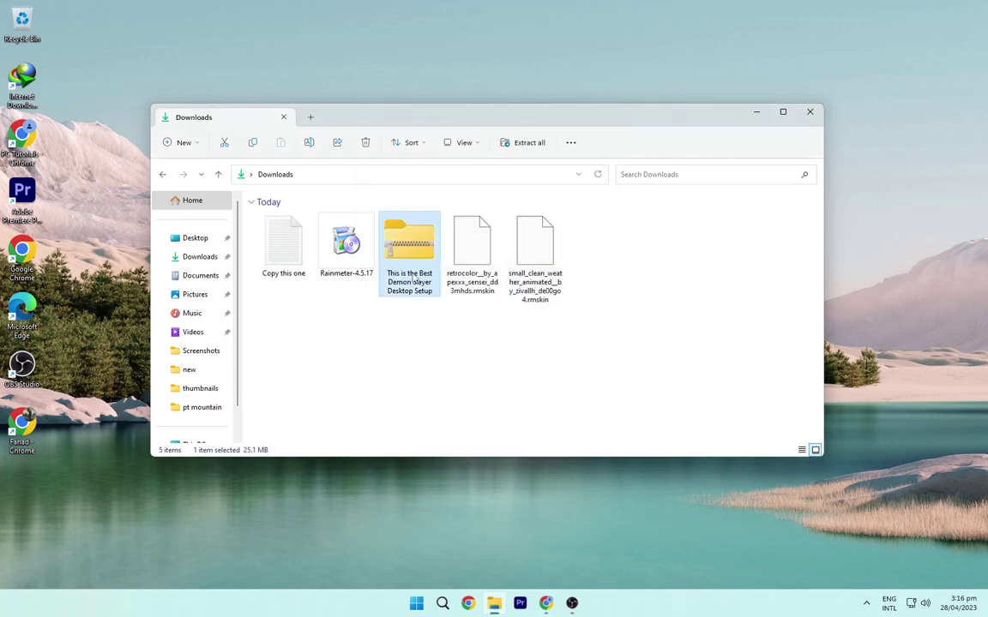
right_click(413, 276)
mouse_move(467, 499)
left_click(625, 538)
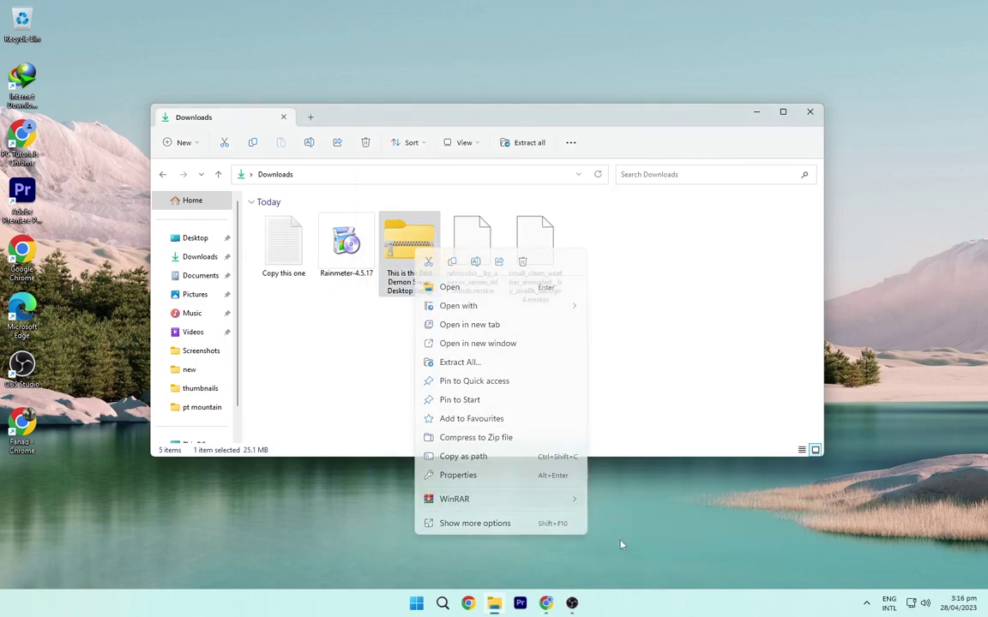
left_click(598, 253)
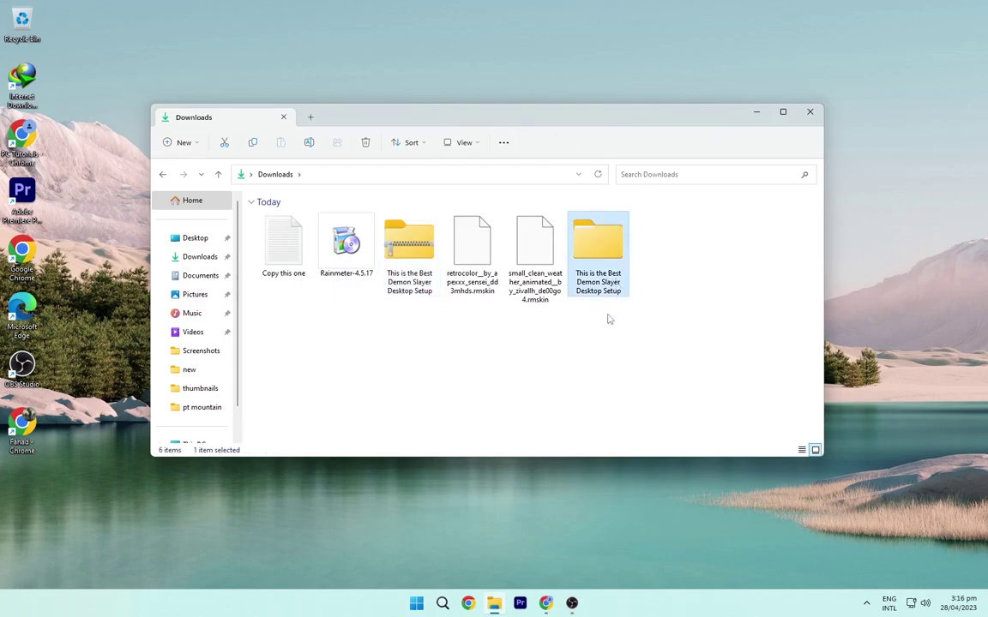
left_click(388, 267)
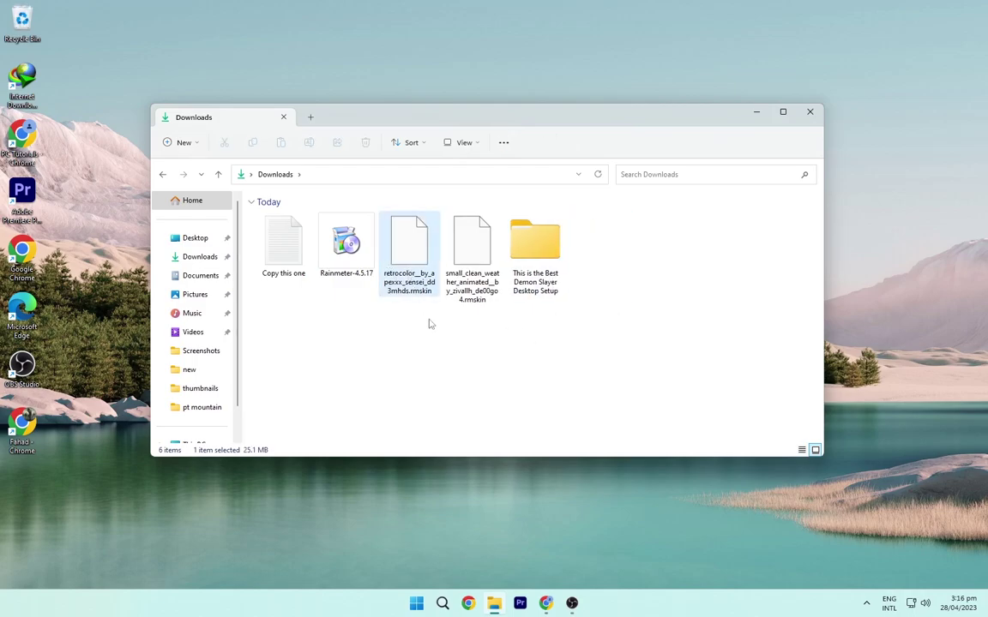
double_click(568, 261)
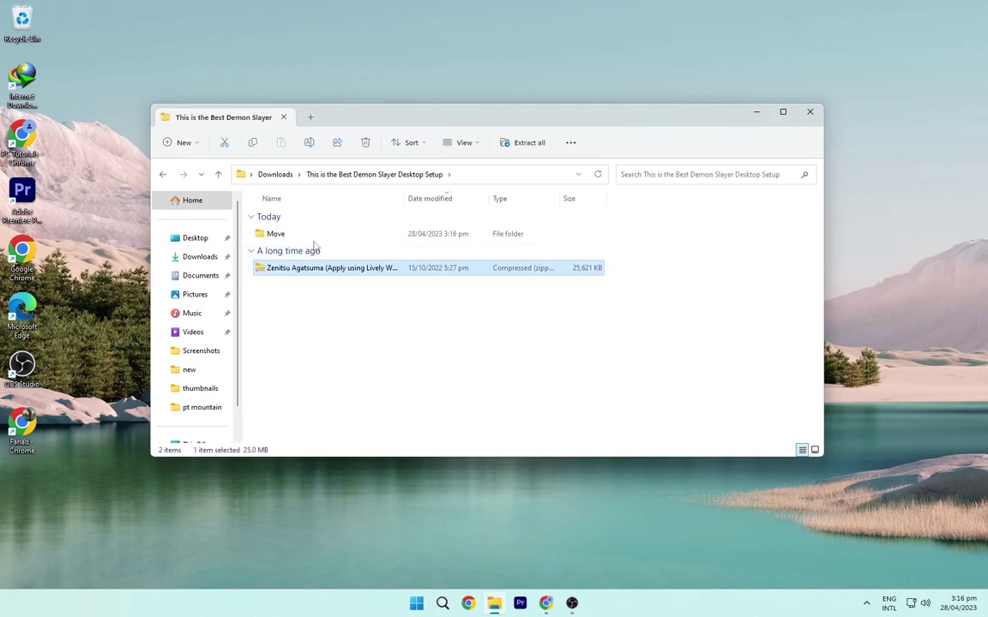
double_click(288, 236)
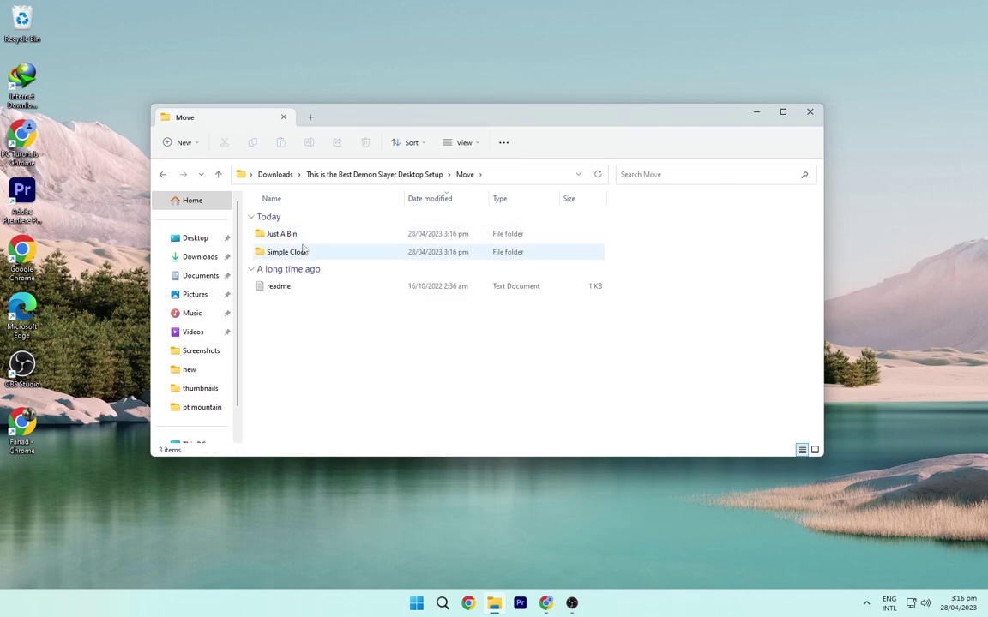
double_click(375, 286)
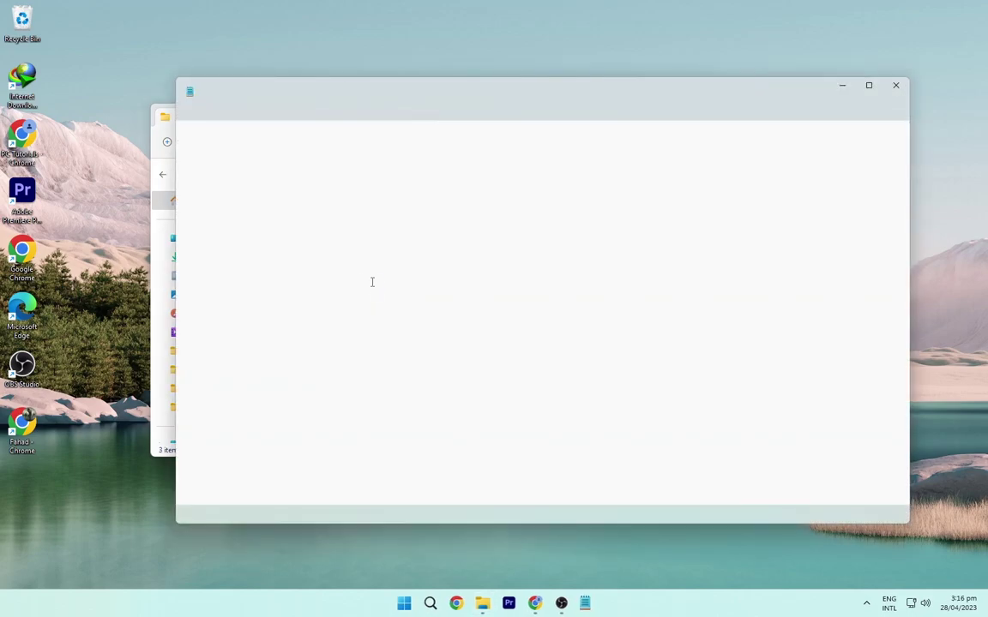
key("alt+F4")
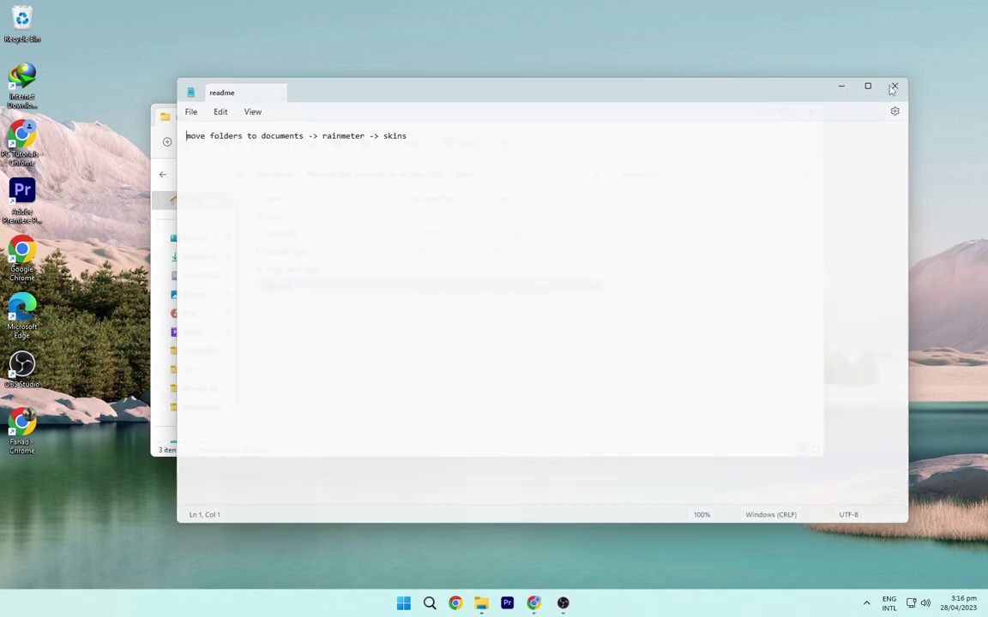
Copy the Just A Bin and Simple Clock folders into Documents\Rainmeter\Skins, then close Explorer
left_click_drag(637, 255, 539, 243)
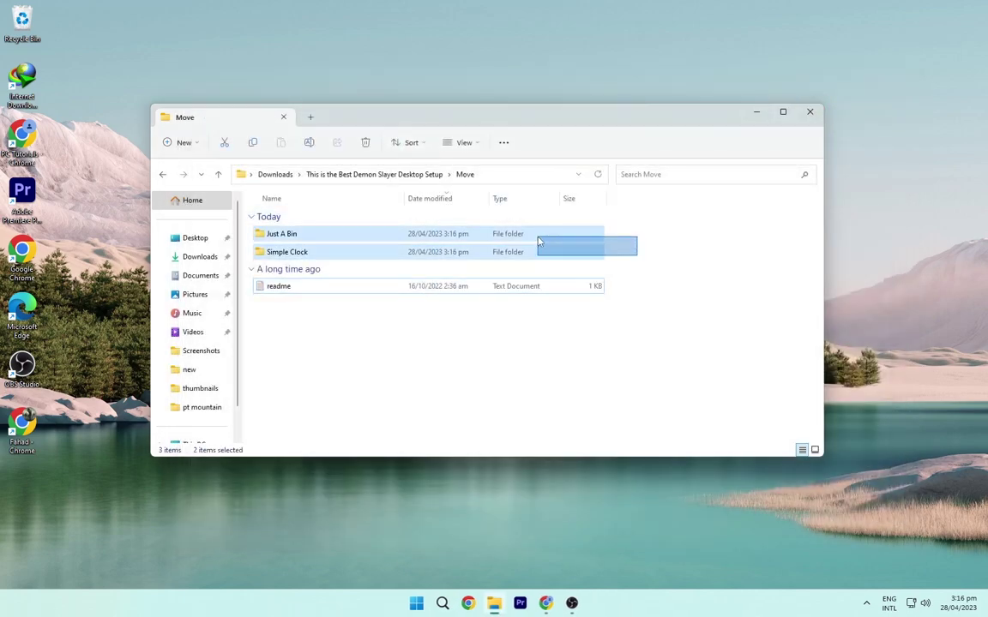
right_click(428, 241)
left_click(467, 250)
left_click(200, 275)
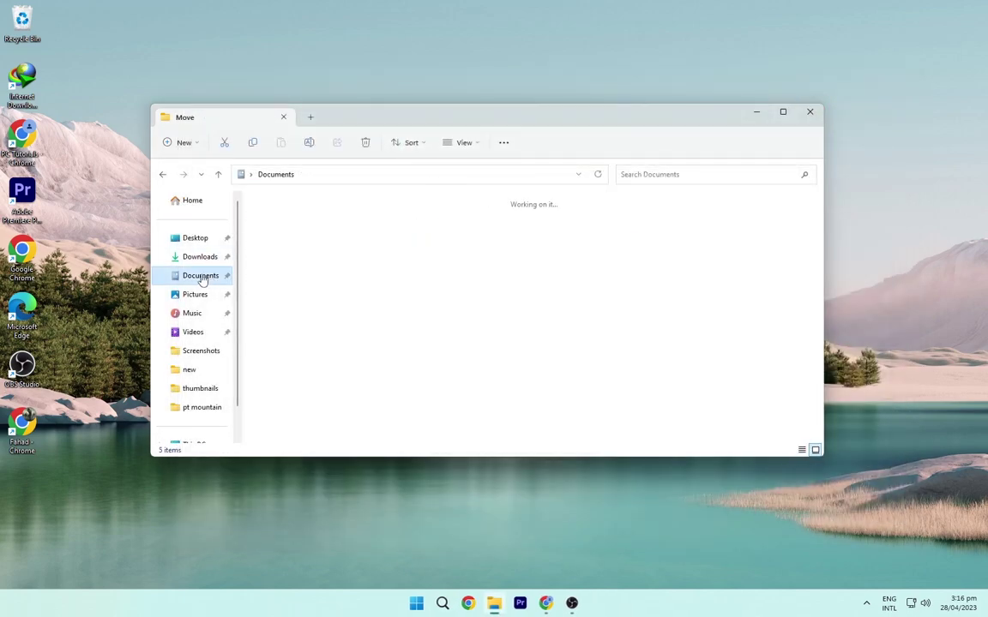
left_click(360, 250)
double_click(360, 250)
double_click(280, 236)
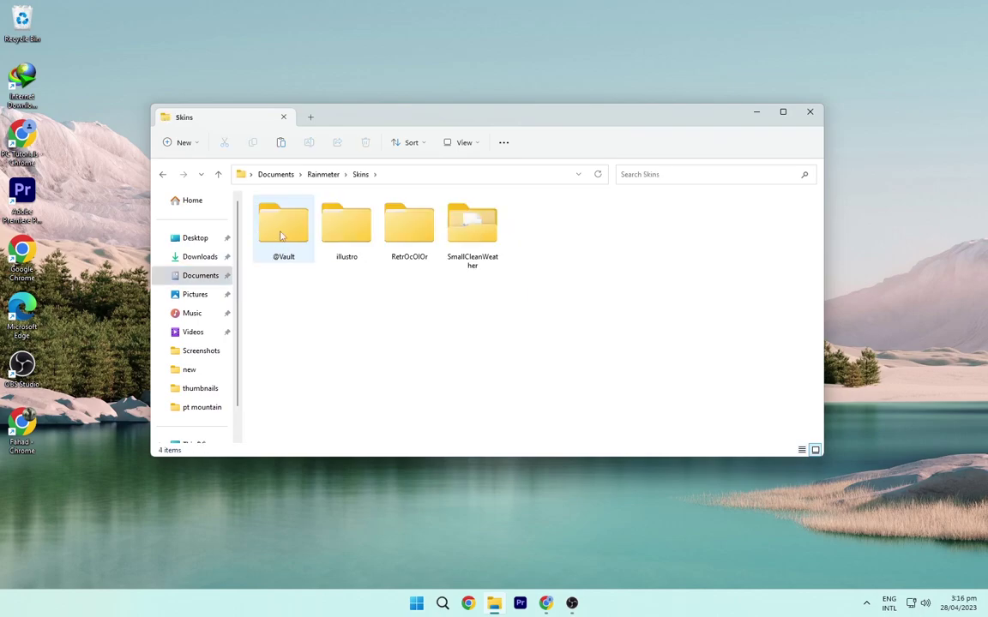
right_click(398, 293)
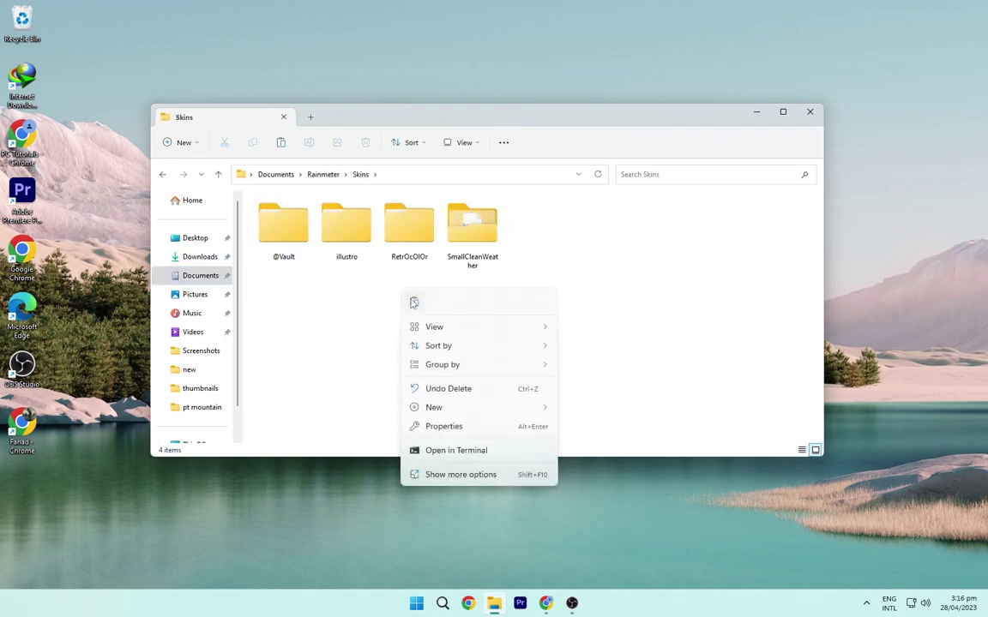
left_click(413, 303)
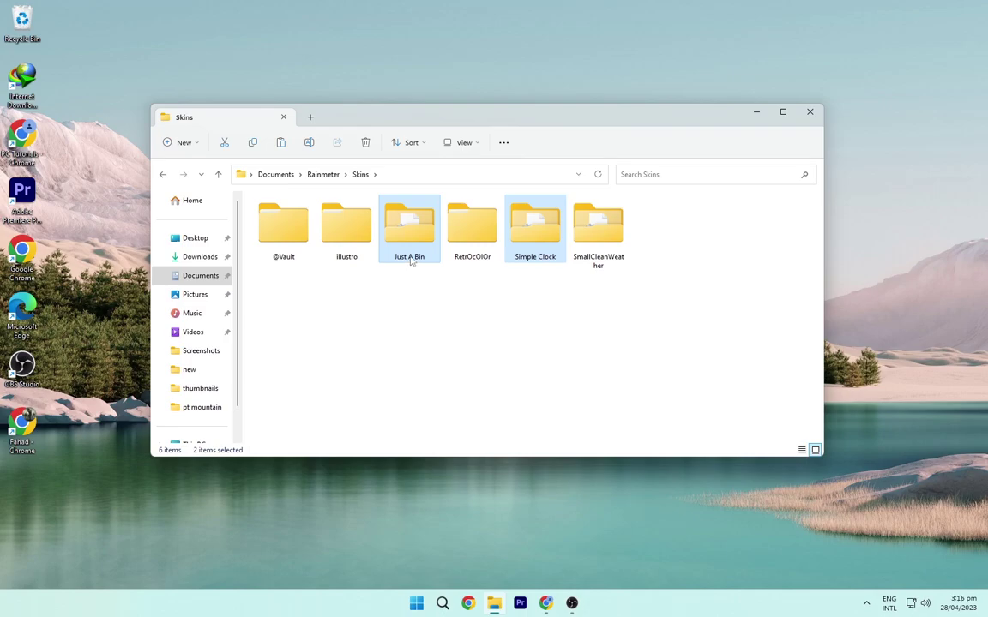
left_click(427, 289)
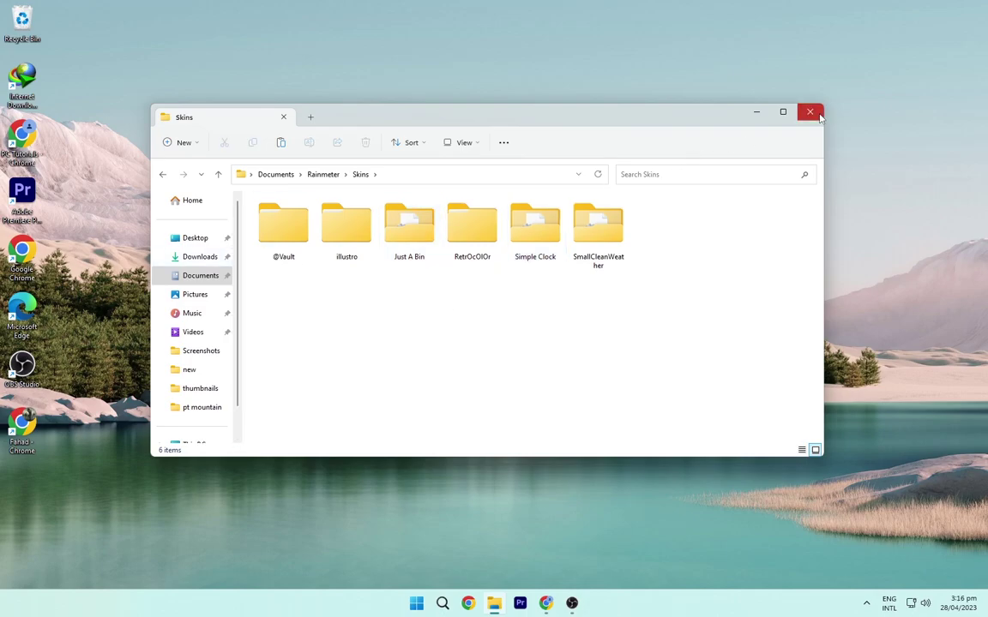
left_click(810, 113)
Search Microsoft Store for 'live wall' and launch the Lively Wallpaper app
left_click(419, 603)
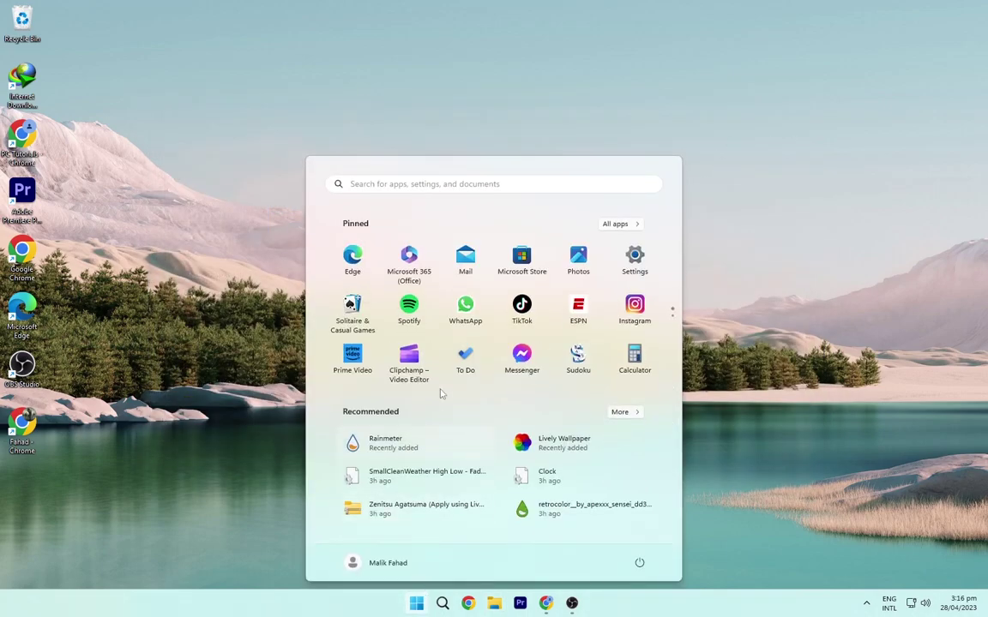
left_click(518, 259)
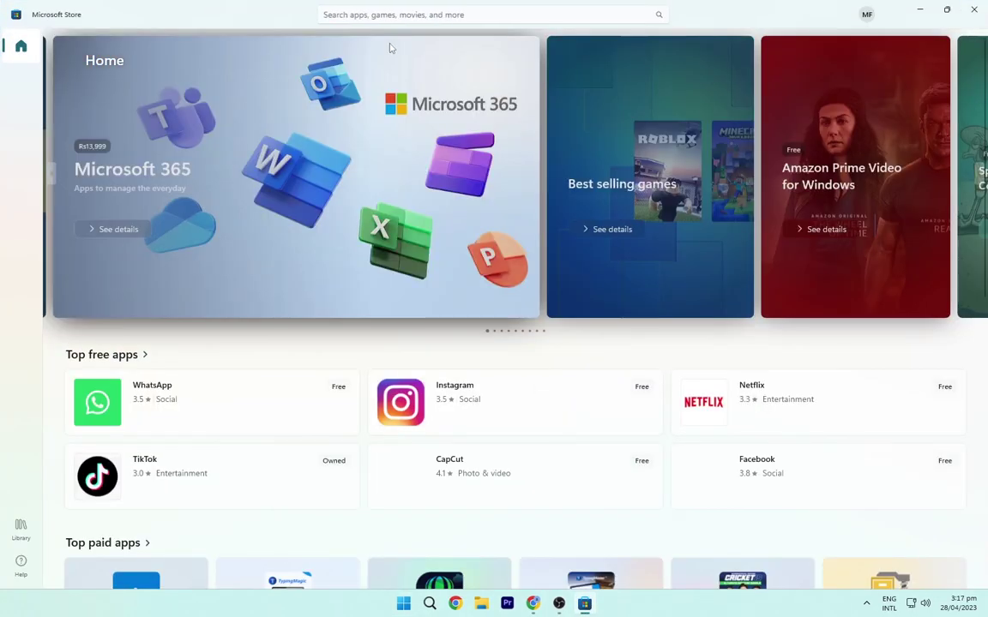
left_click(441, 14)
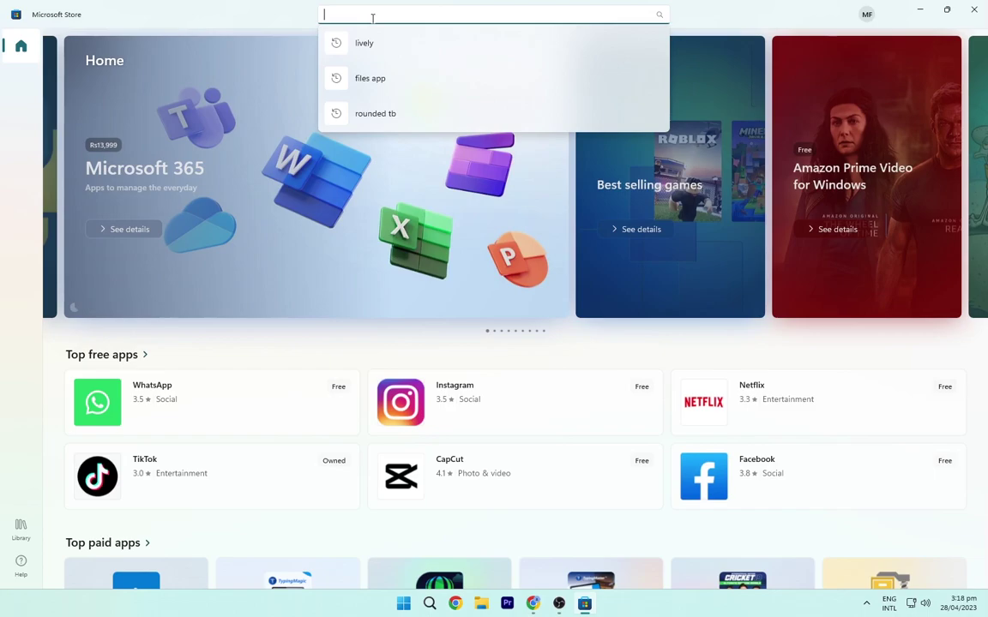
type("livw=")
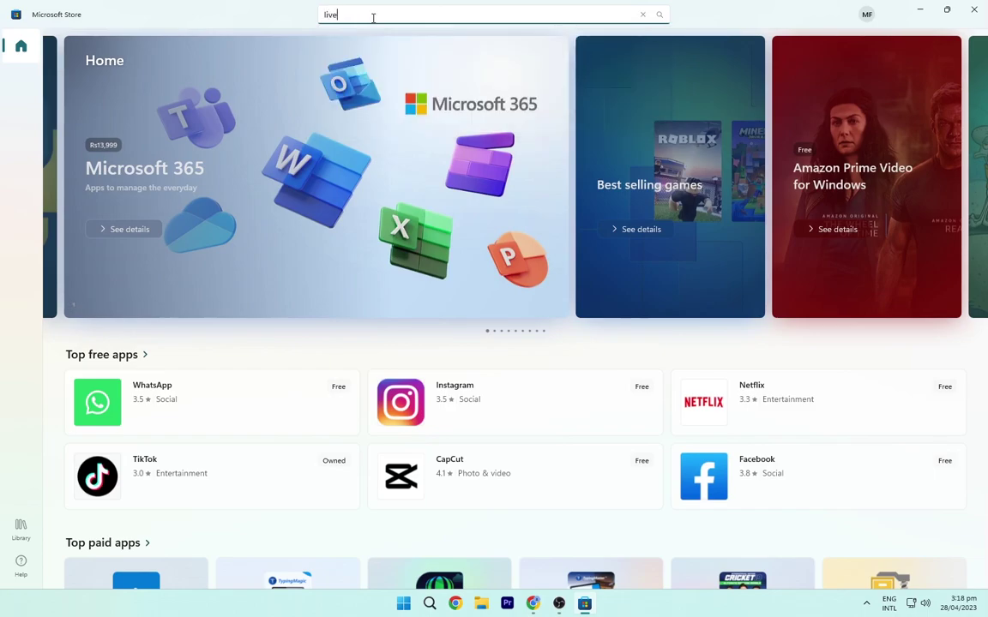
type("ll")
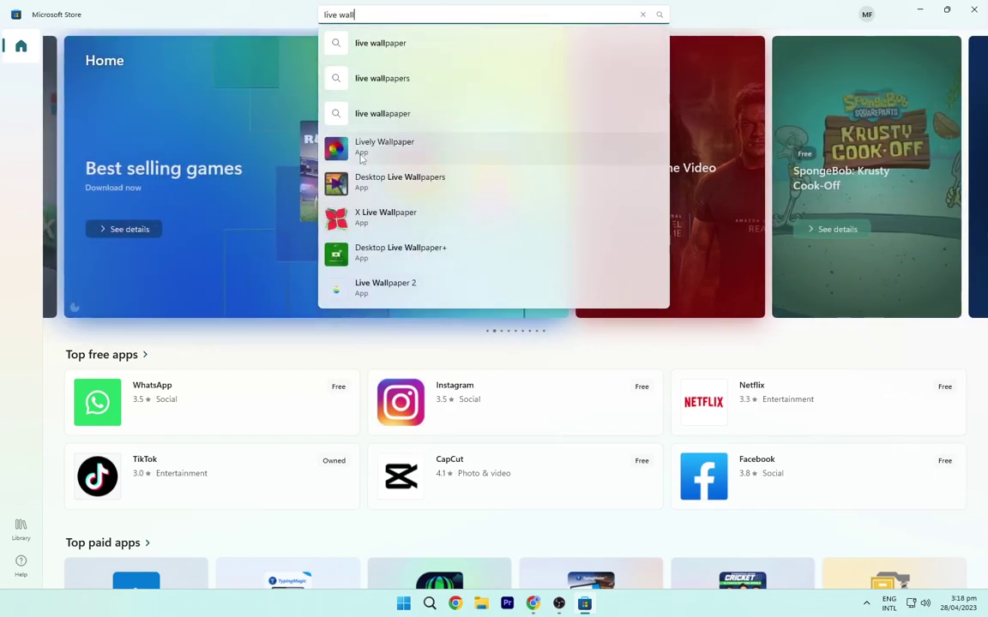
left_click(375, 146)
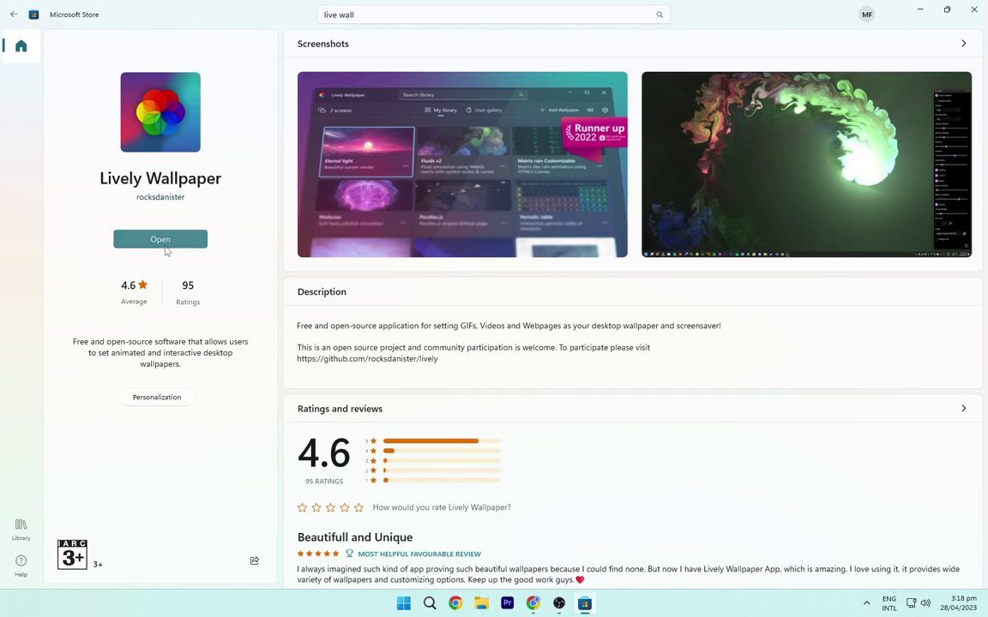
left_click(919, 10)
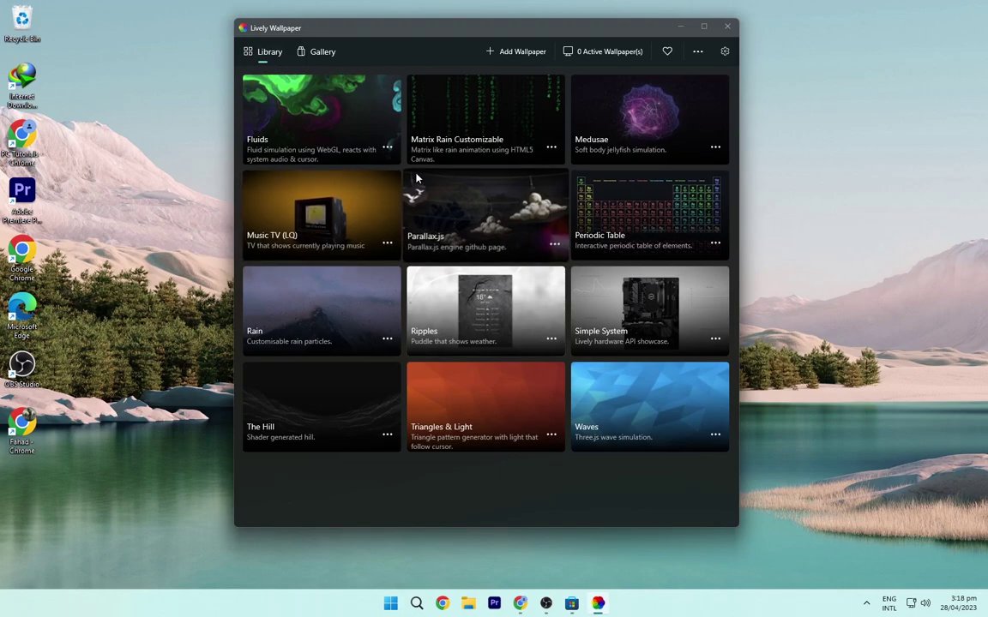
Import the Zenitsu Agatsuma file from Downloads' Demon Slayer setup folder and apply it as wallpaper
left_click(507, 54)
left_click(593, 294)
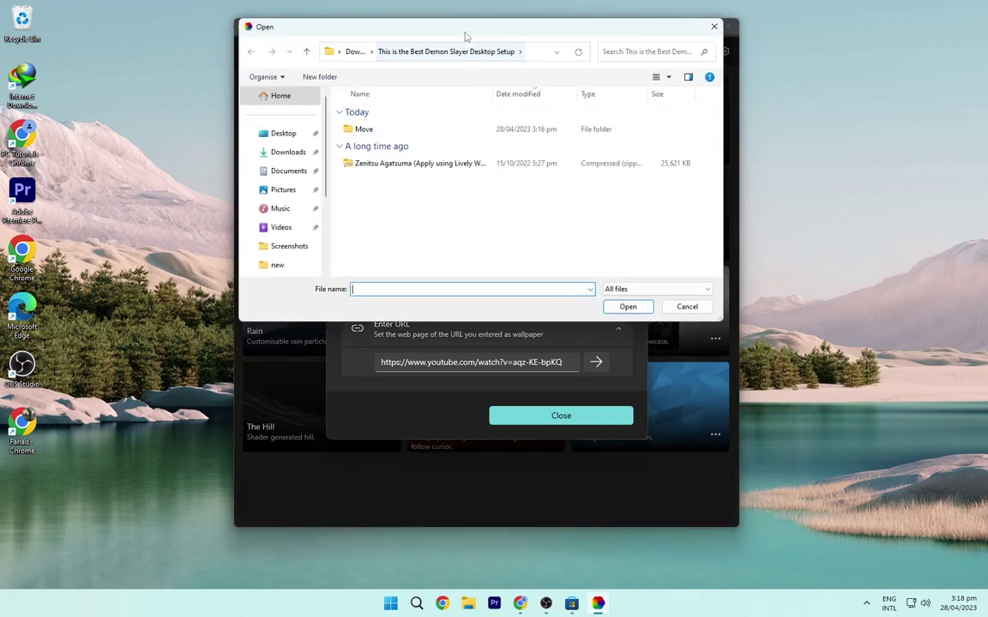
left_click_drag(465, 27, 461, 105)
left_click(283, 232)
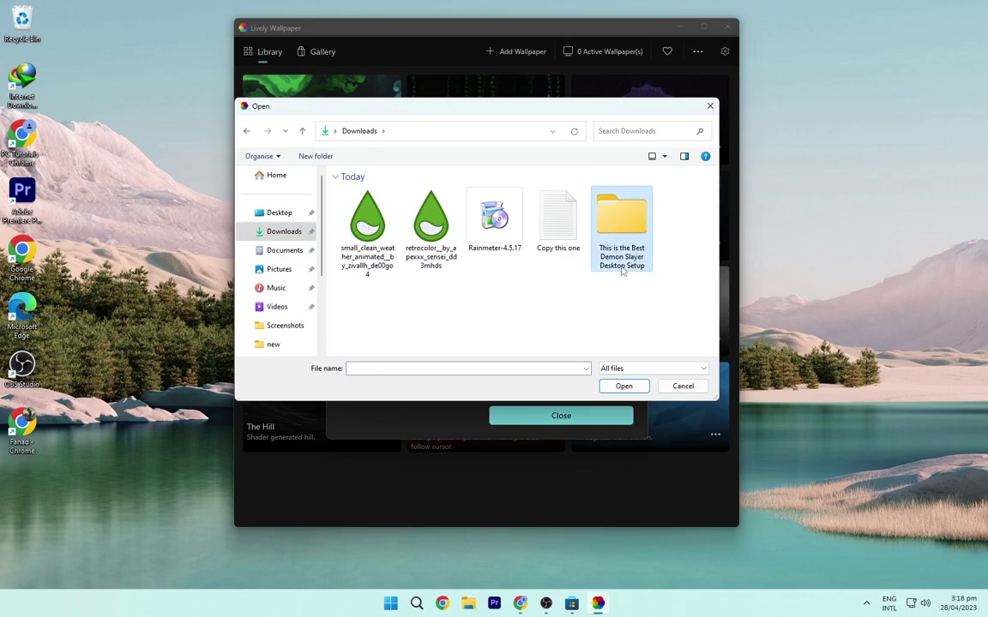
double_click(619, 242)
left_click(371, 246)
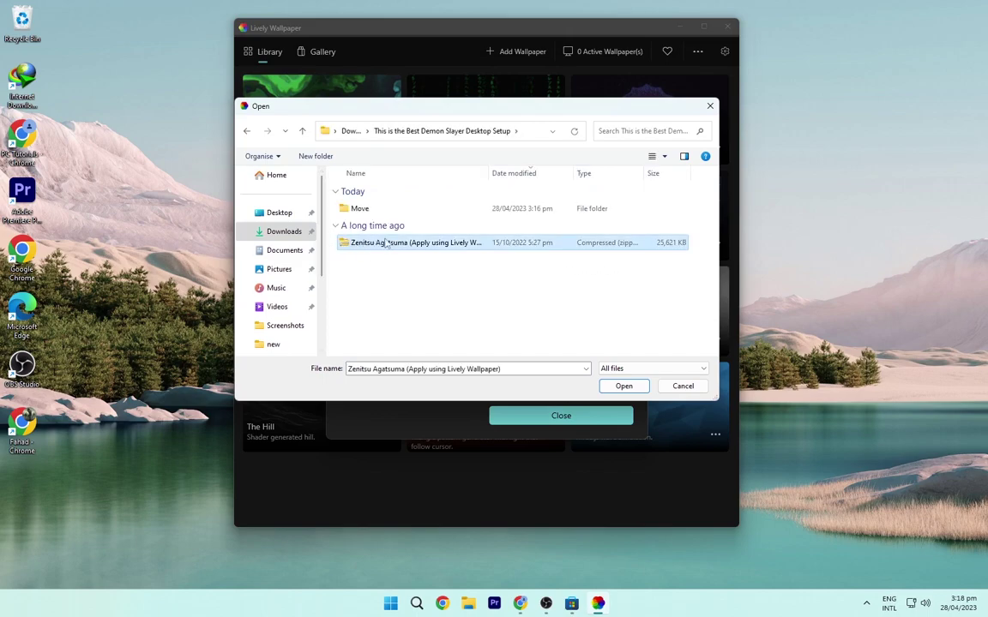
left_click(623, 386)
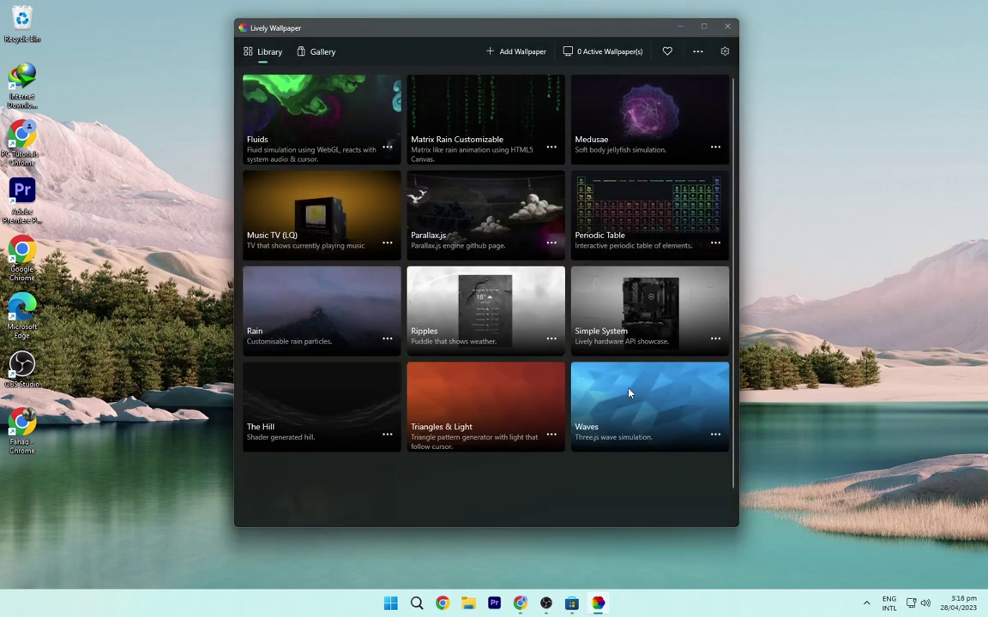
scroll(393, 220, "down", 1)
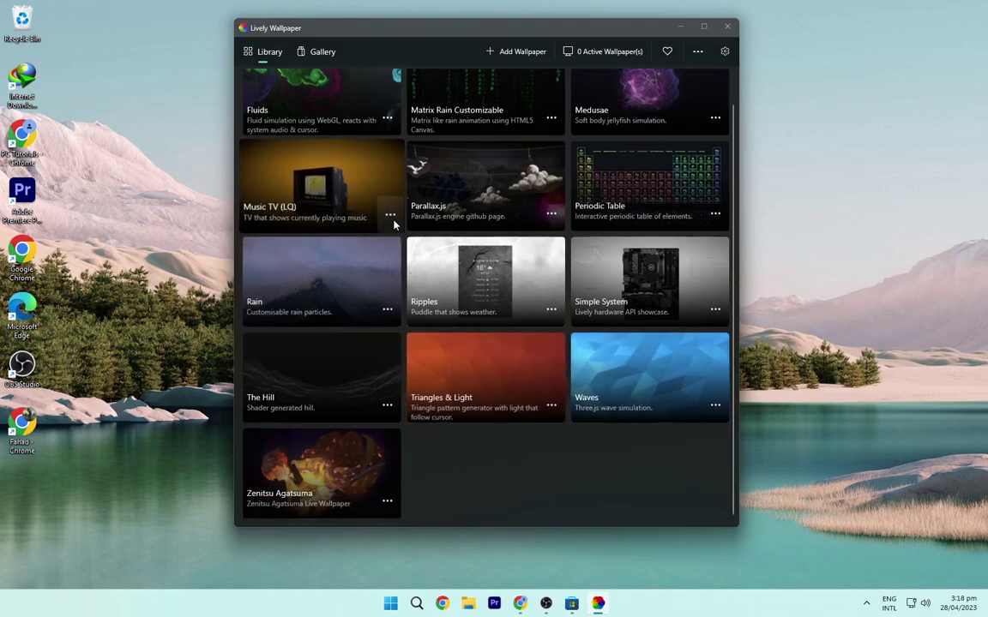
left_click(326, 476)
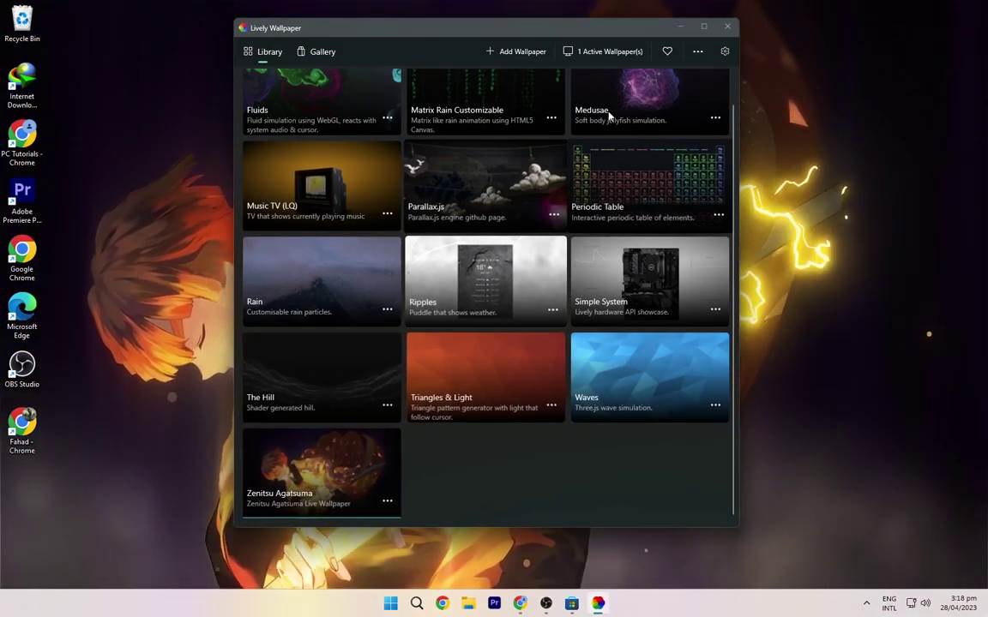
Hide the desktop icons via the desktop View menu
left_click(681, 29)
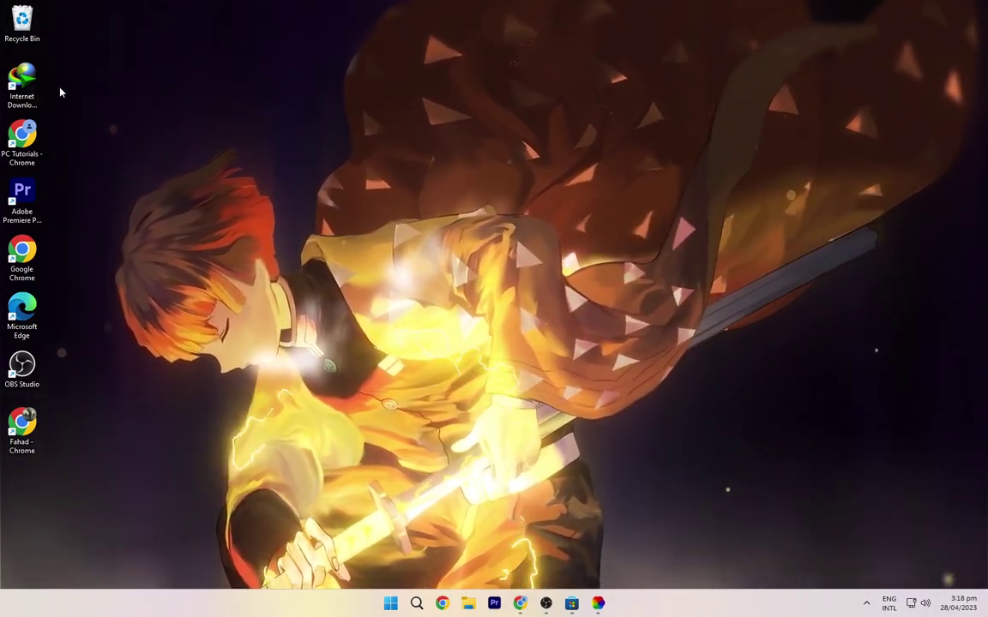
right_click(107, 92)
mouse_move(141, 131)
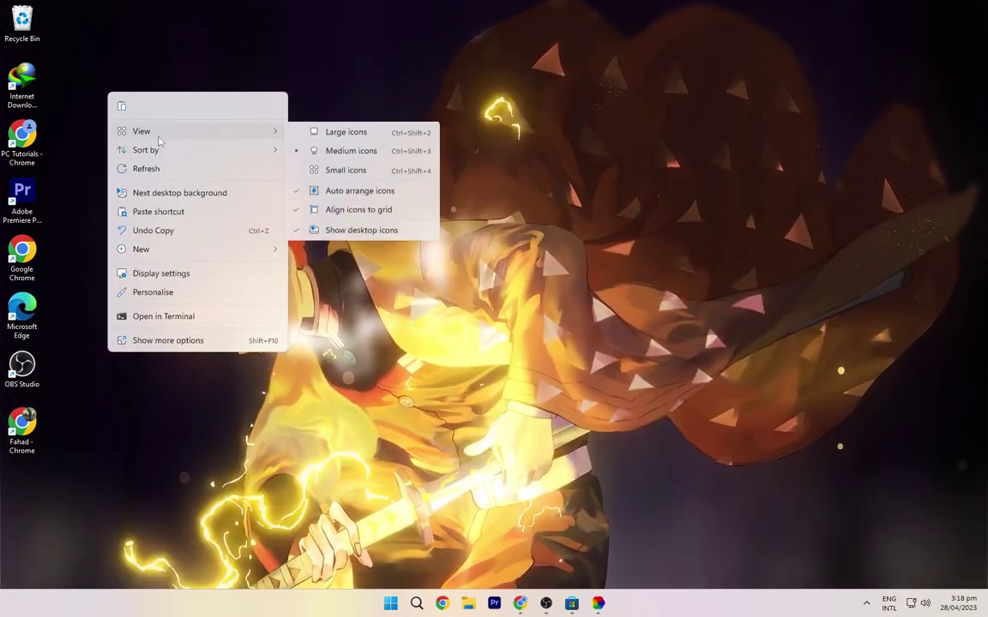
left_click(361, 231)
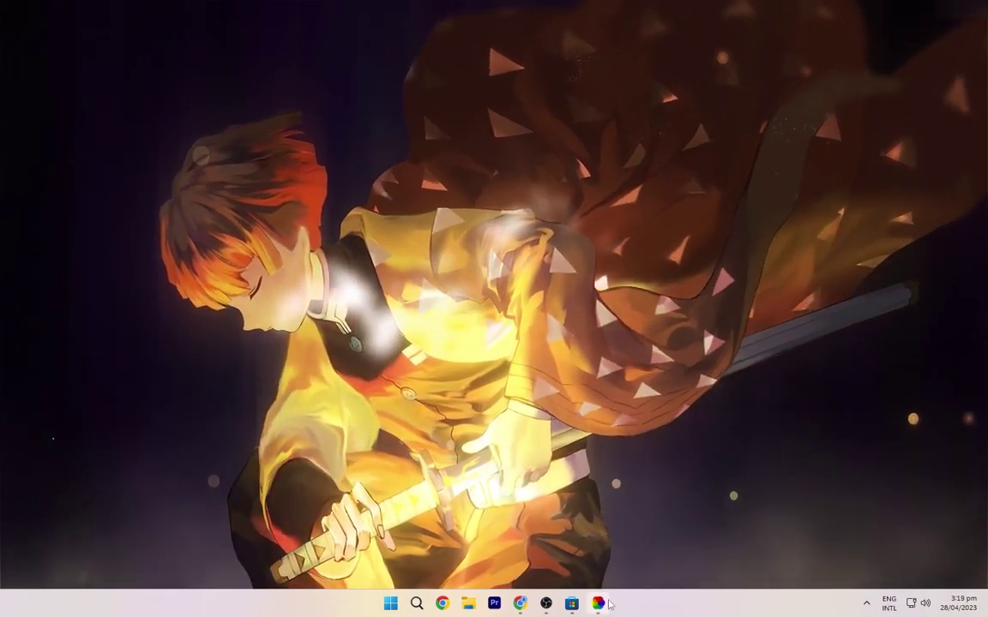
Keep Lively Wallpaper's user interface mode on Lite, then close Lively
left_click(597, 603)
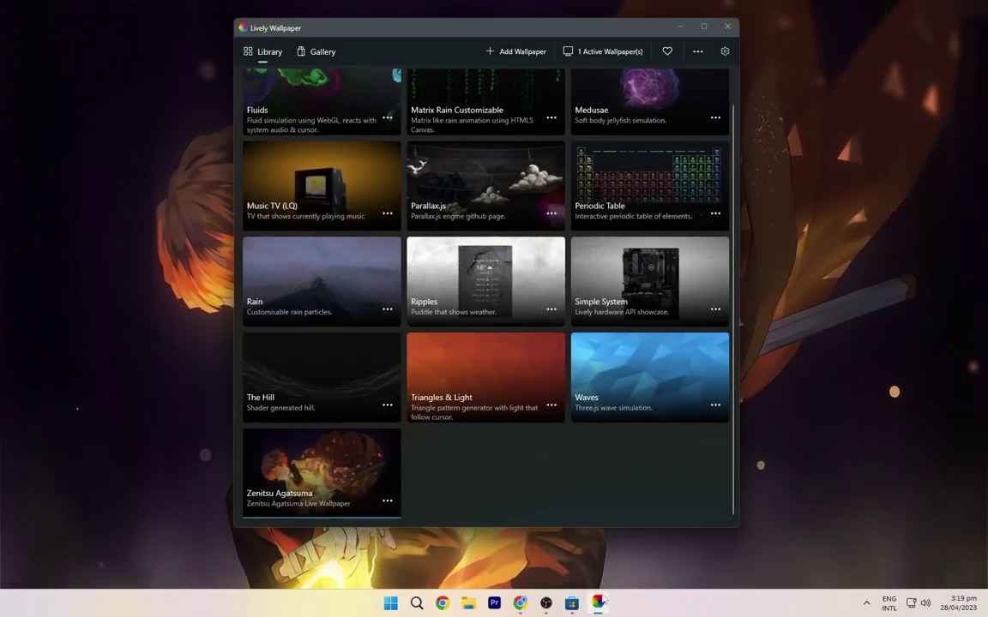
left_click(724, 51)
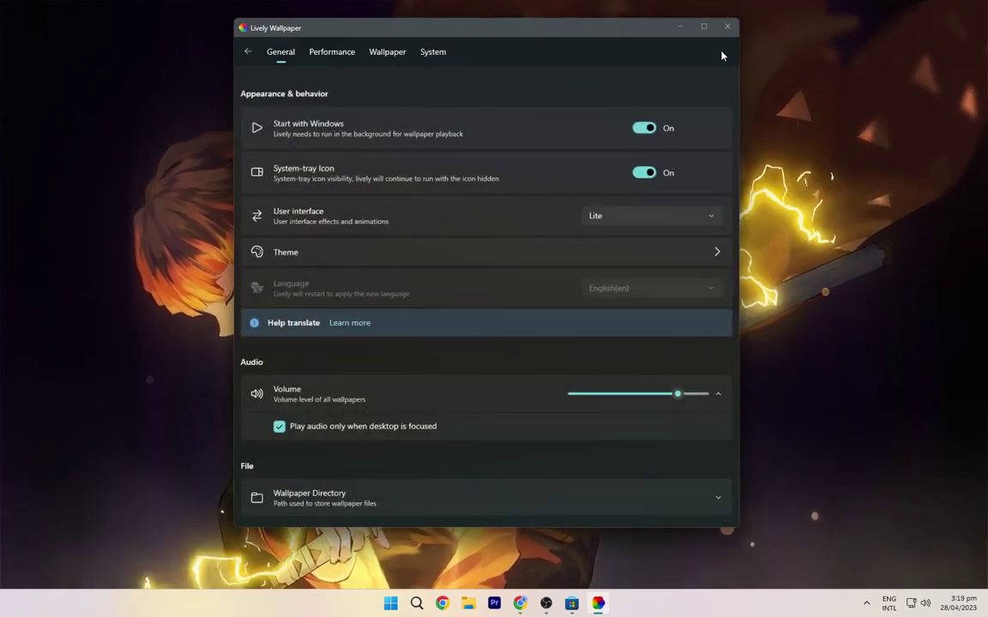
left_click(648, 216)
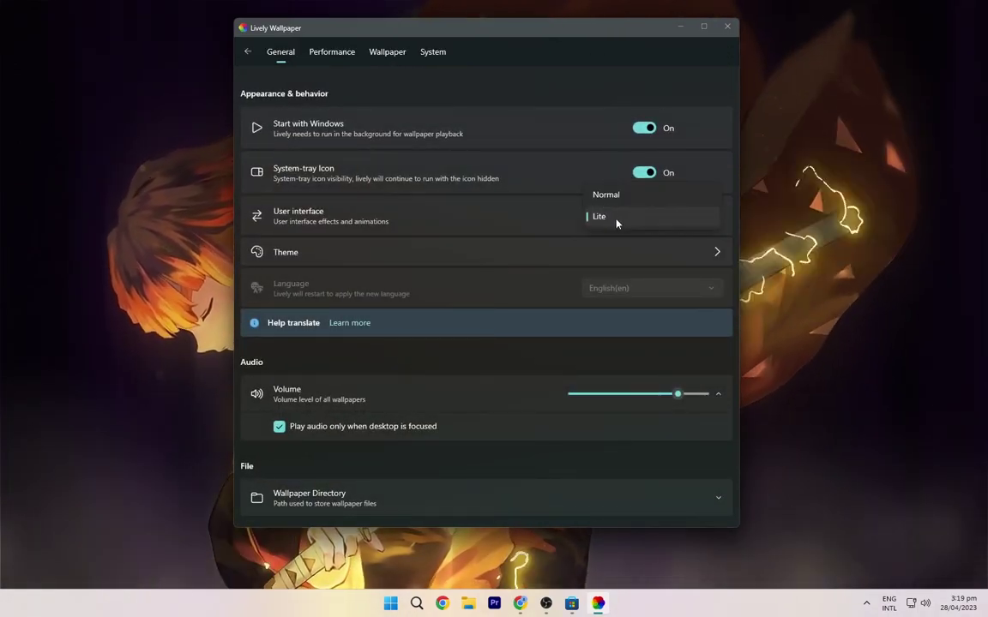
left_click(614, 219)
left_click(433, 51)
left_click(727, 27)
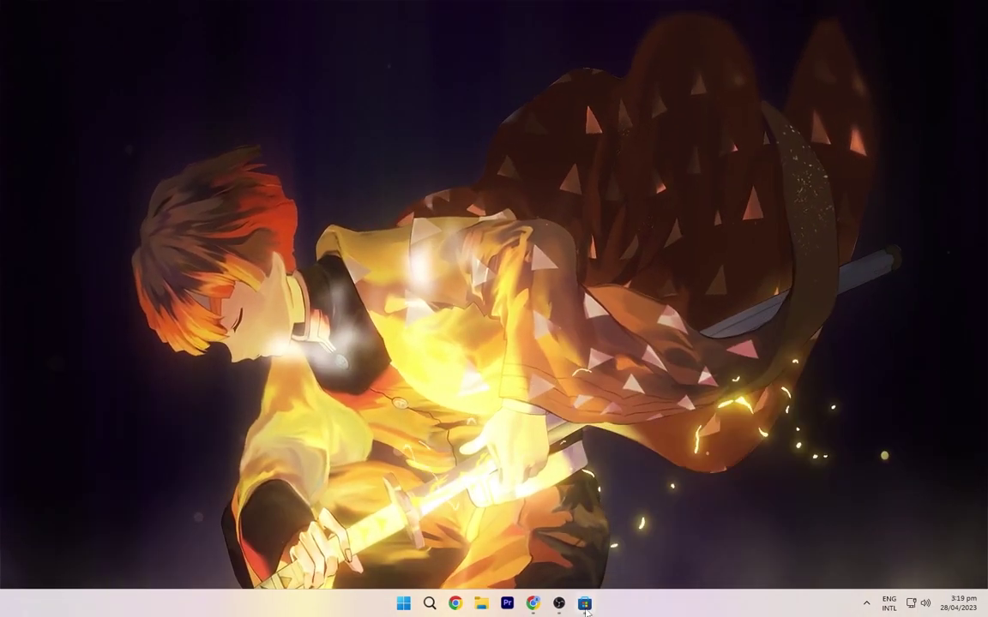
right_click(640, 608)
Turn on 'Automatically hide the taskbar' under Taskbar behaviours
left_click(664, 578)
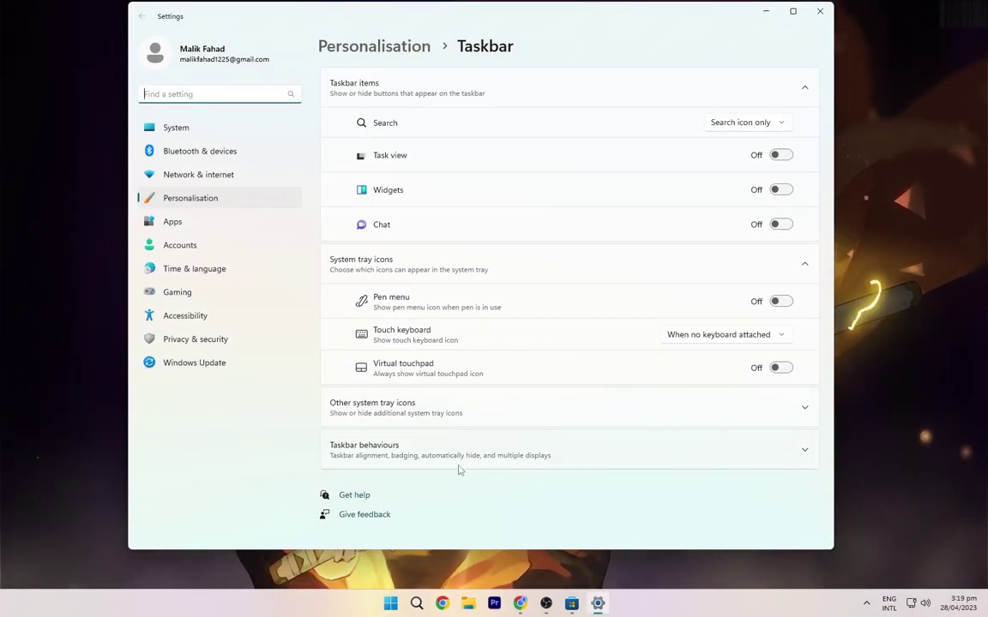
left_click(460, 454)
scroll(450, 463, "down", 2)
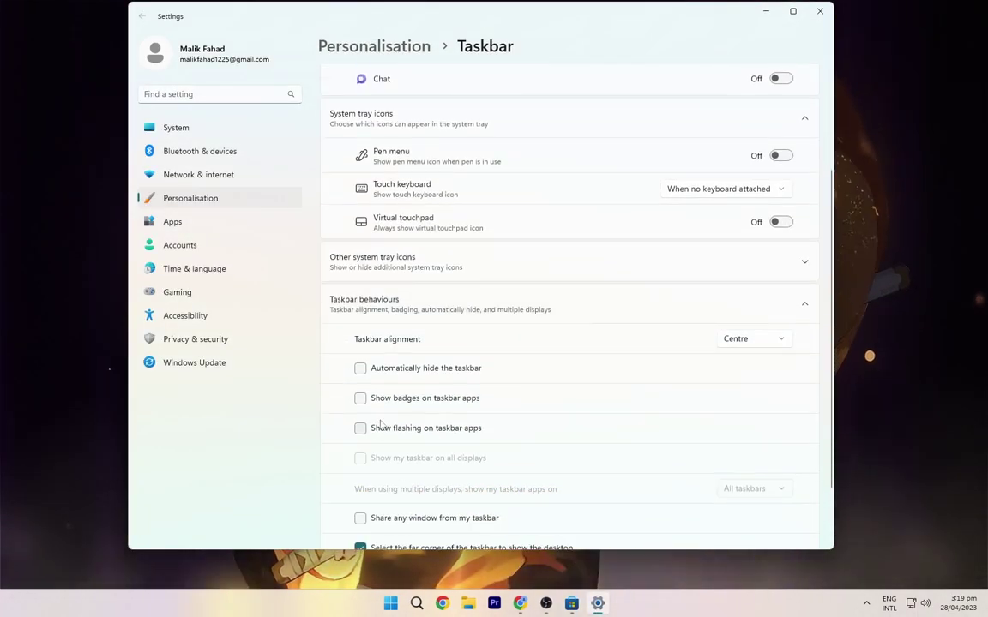
left_click(360, 369)
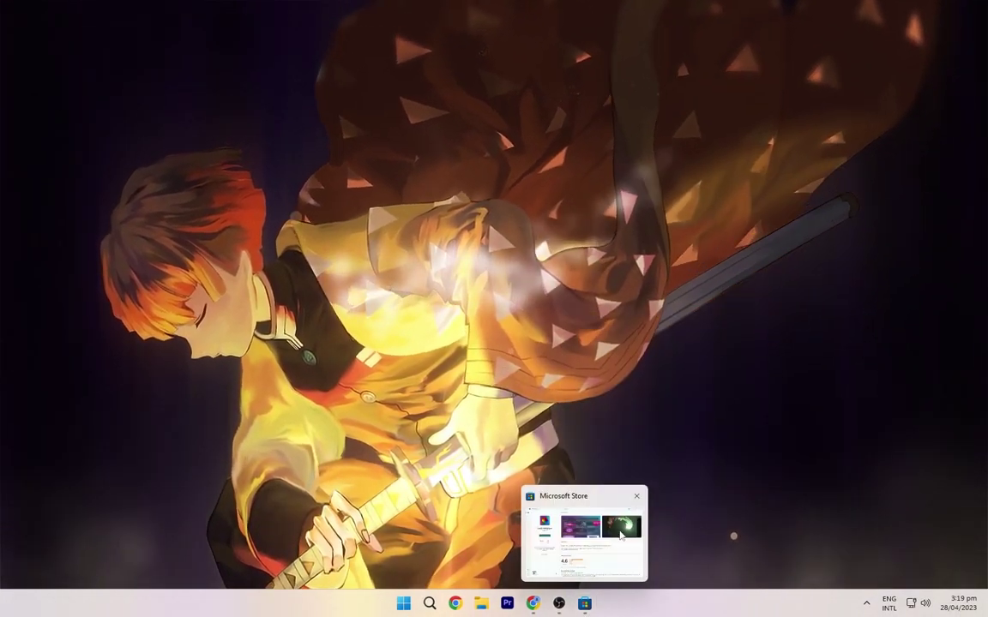
left_click(631, 511)
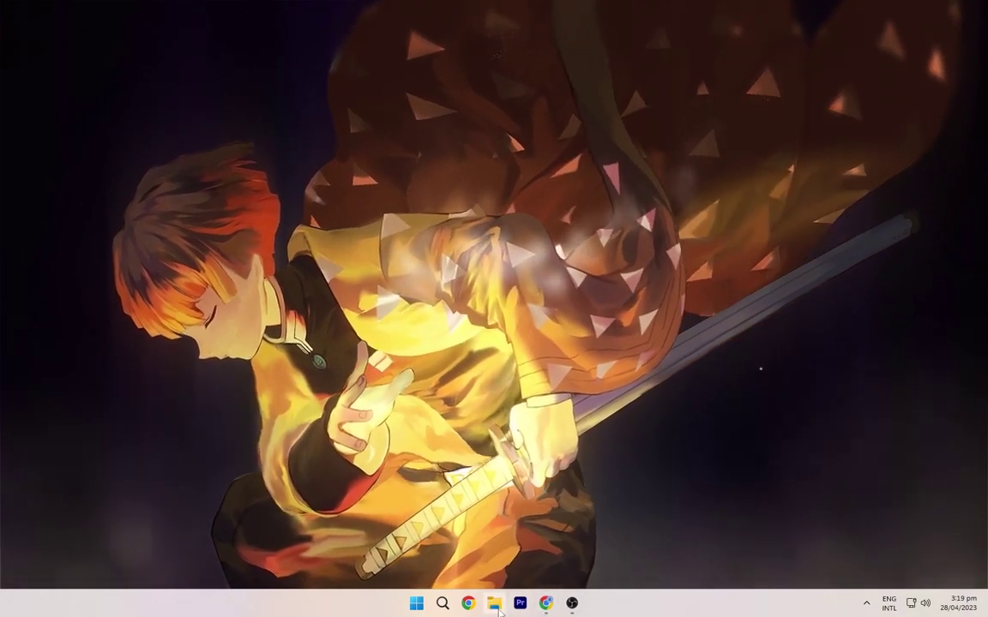
Open Rainmeter's skin manager from the tray and refresh all skins
left_click(866, 602)
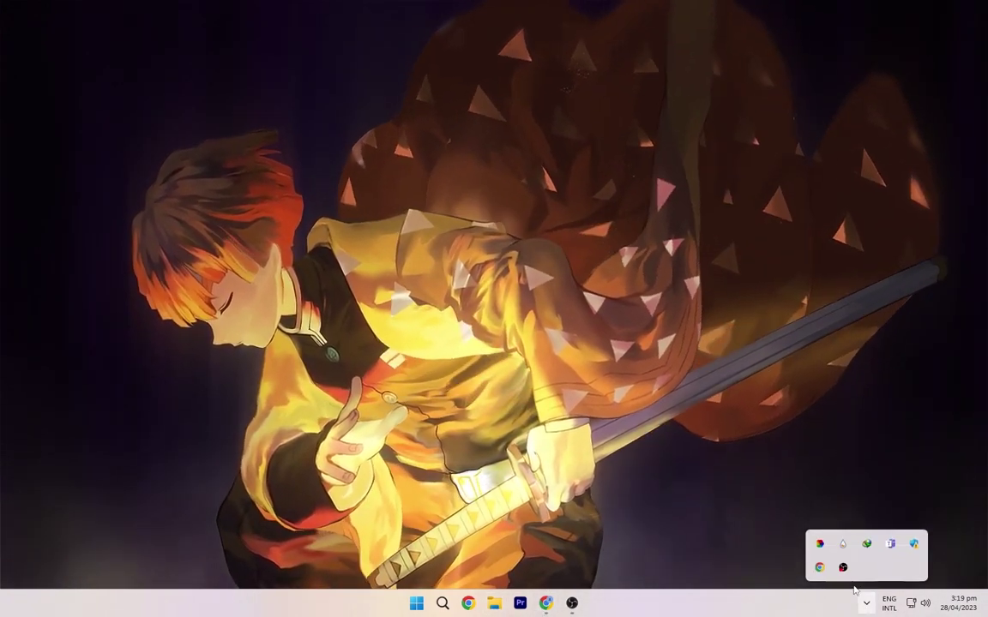
right_click(845, 544)
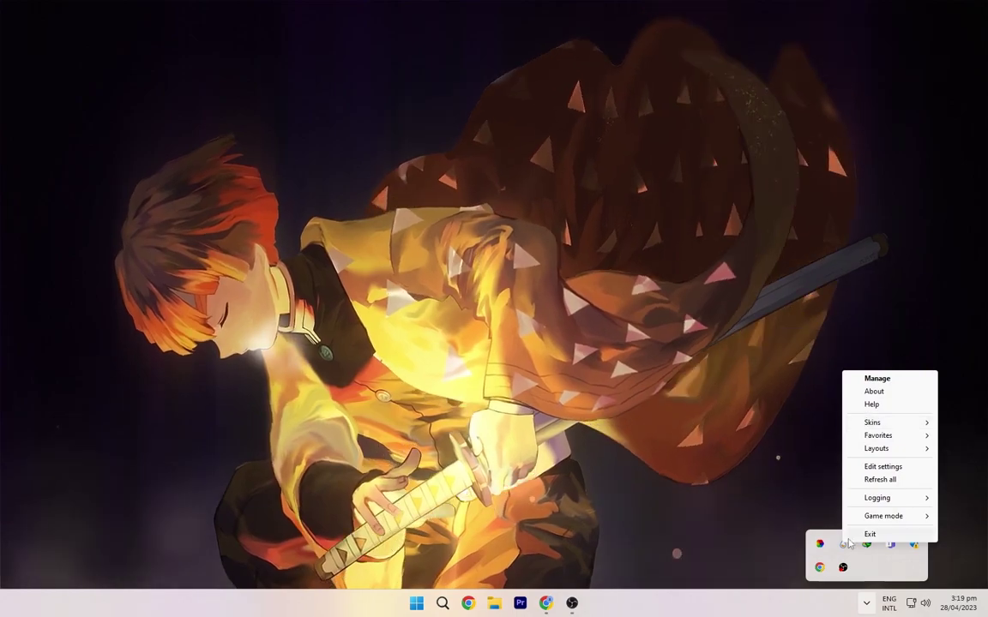
left_click(877, 378)
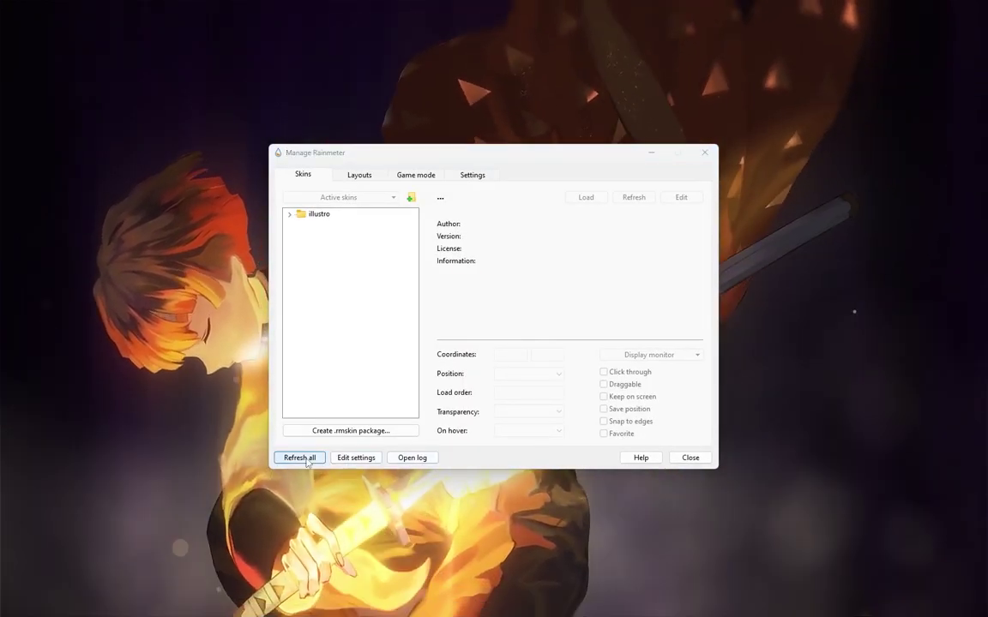
left_click(306, 461)
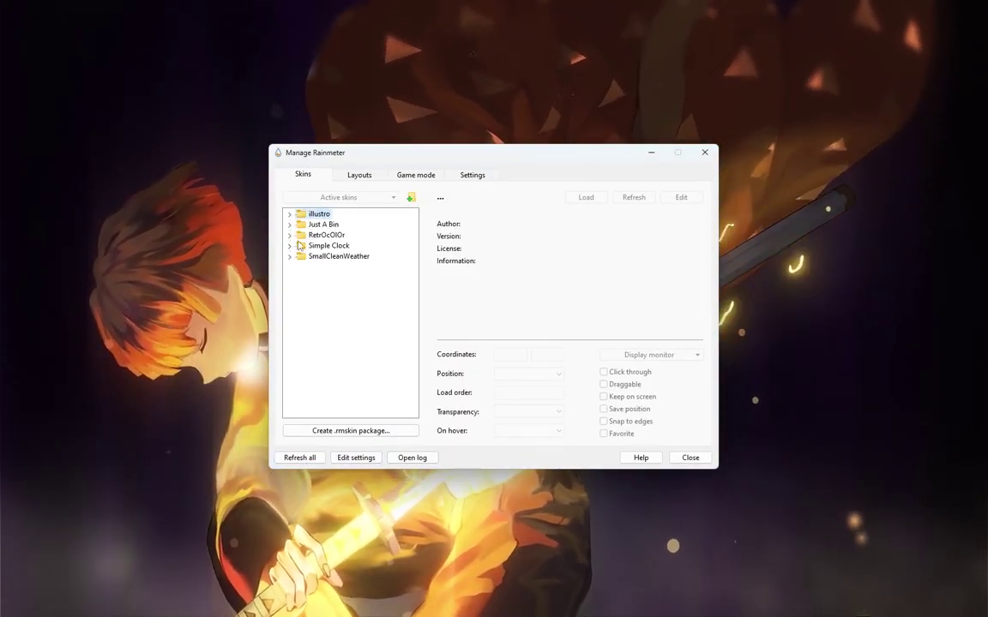
Load the RetrOcOlOr Music Info player and Time Of Day greeting, moving both bottom-right
left_click(300, 247)
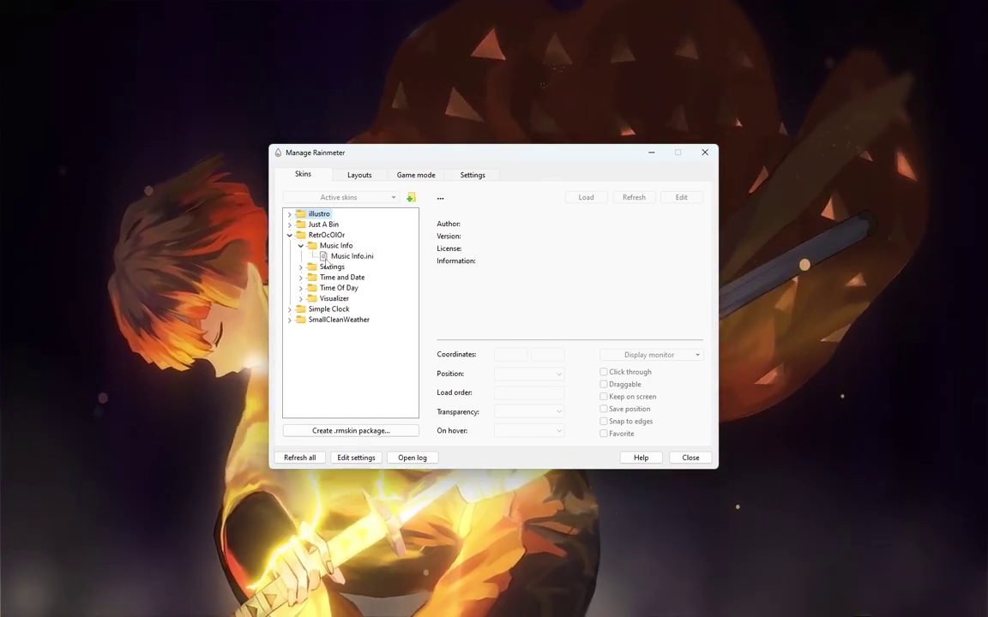
right_click(351, 255)
left_click(354, 267)
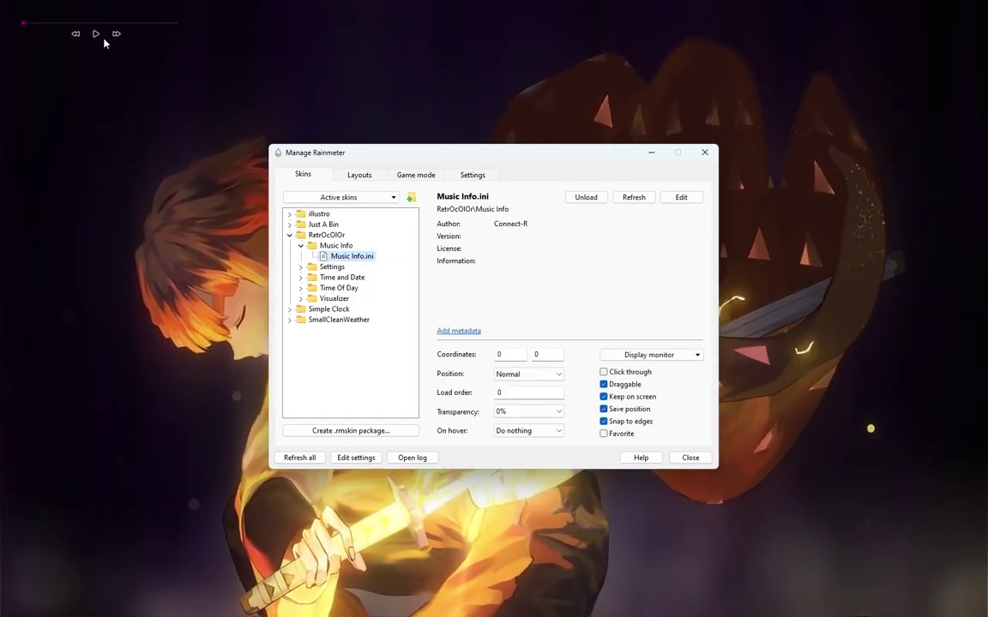
mouse_move(100, 37)
left_mouse_down()
mouse_move(840, 577)
mouse_move(850, 570)
left_mouse_up()
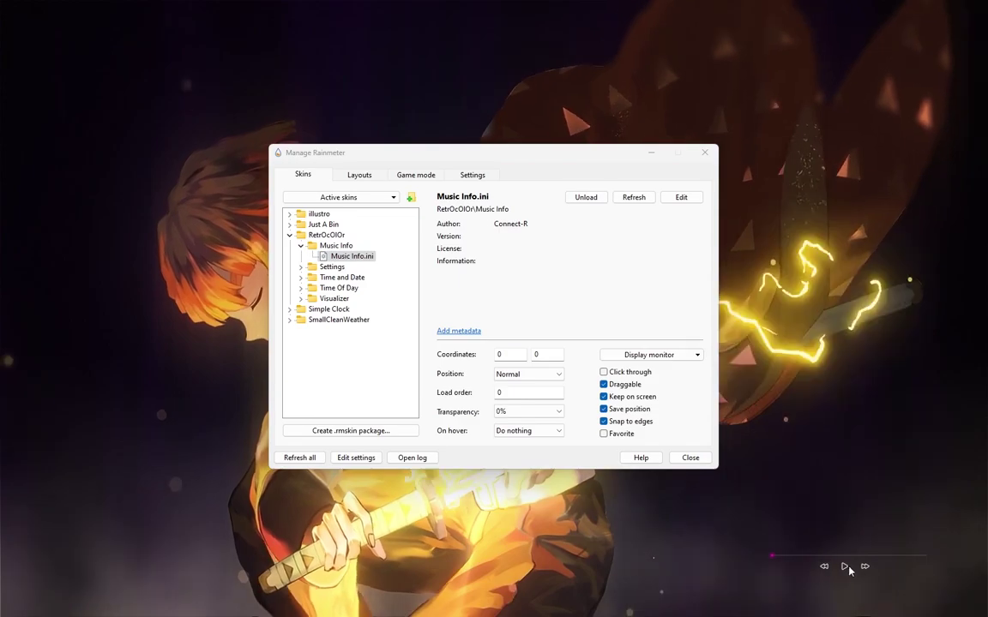
left_click(300, 245)
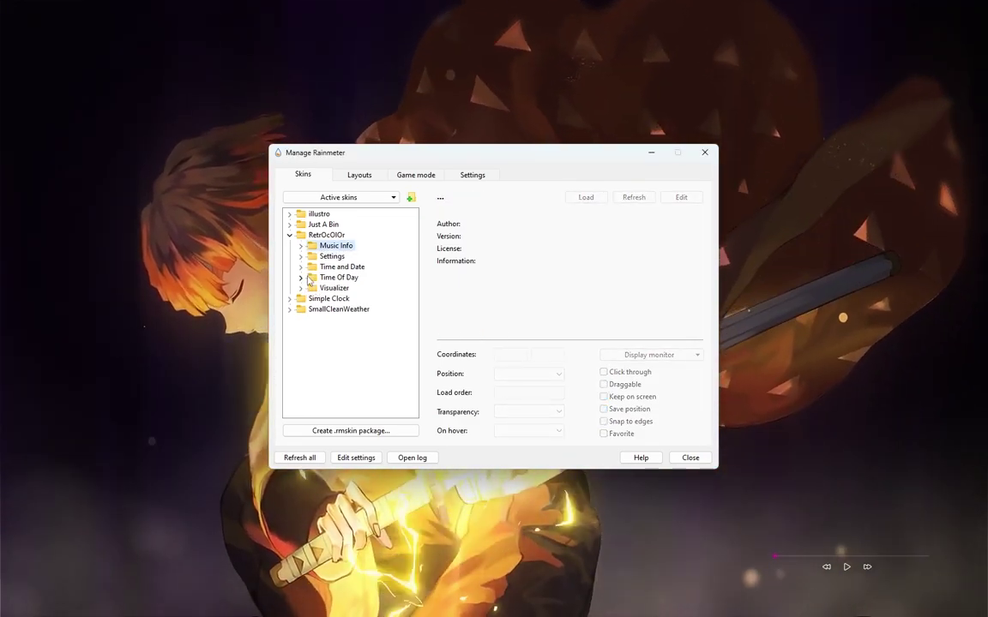
left_click(301, 277)
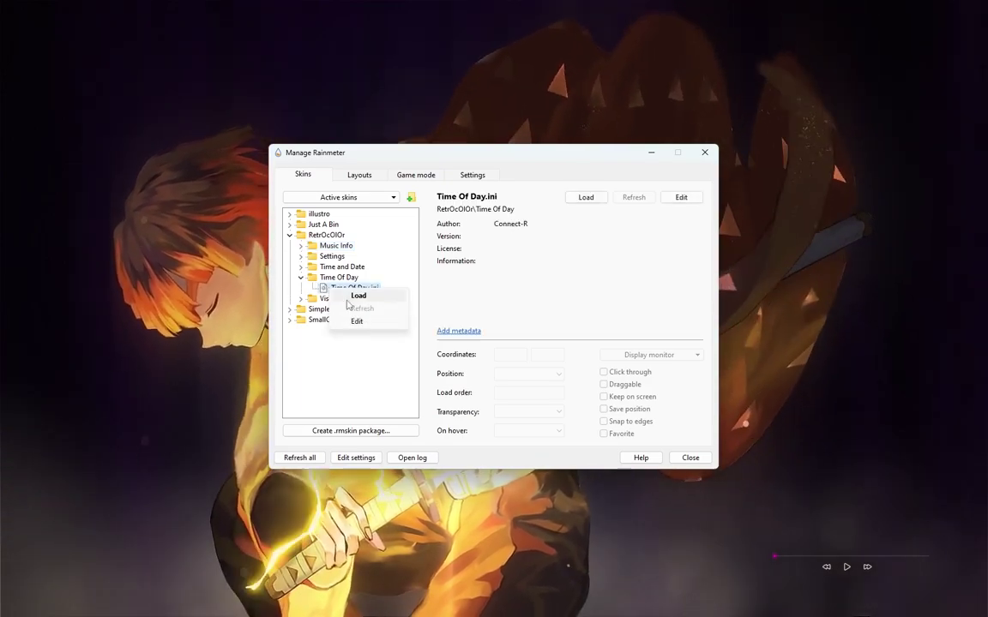
left_click_drag(228, 38, 545, 464)
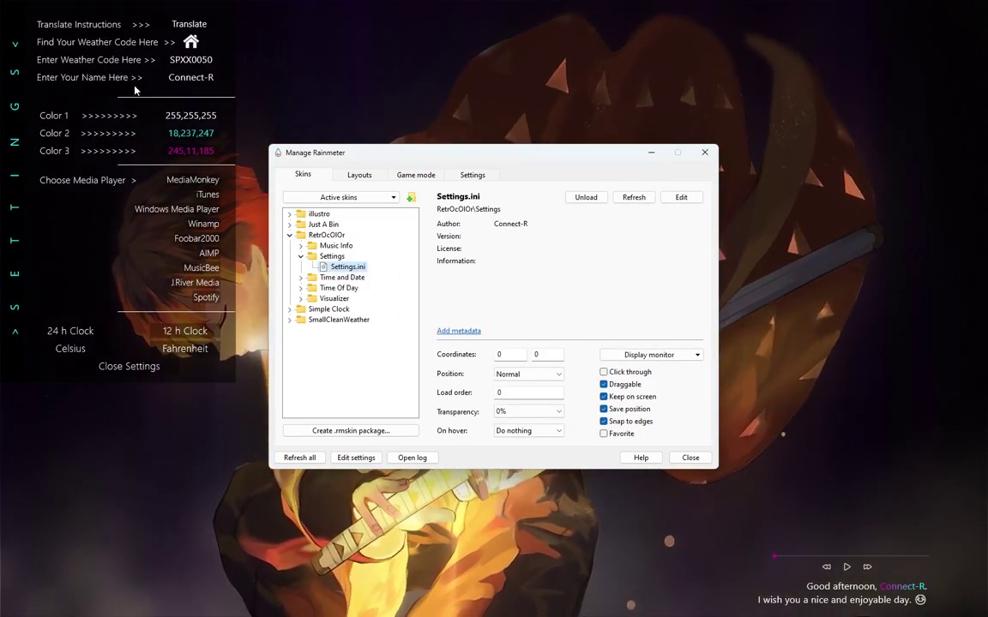
Change the greeting name to 'PC Tutorials' and open the Color 3 colour picker
left_click(194, 77)
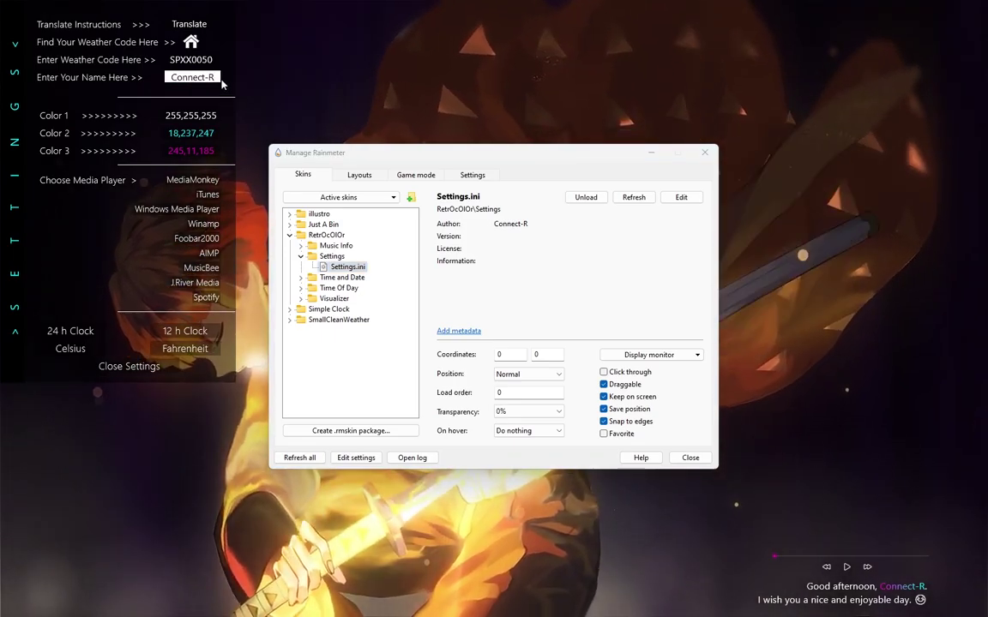
left_click_drag(193, 77, 171, 75)
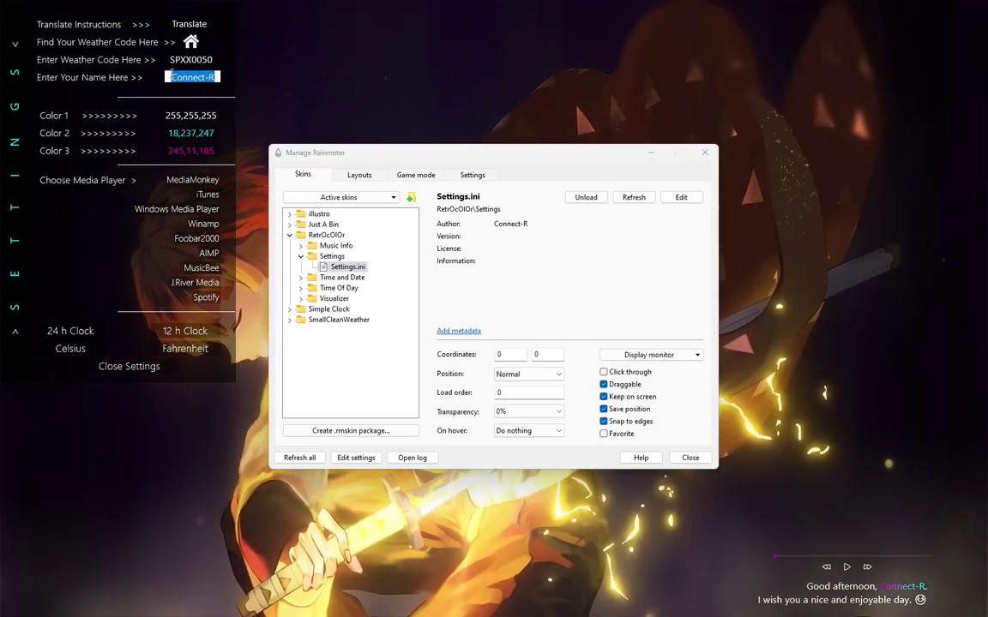
type("PC Tuto")
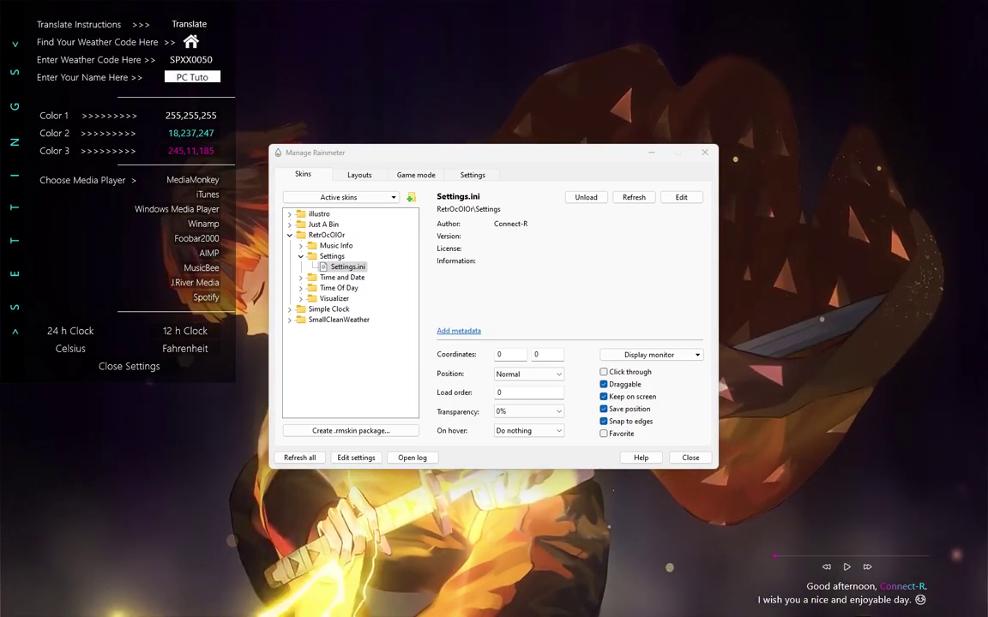
type("rials")
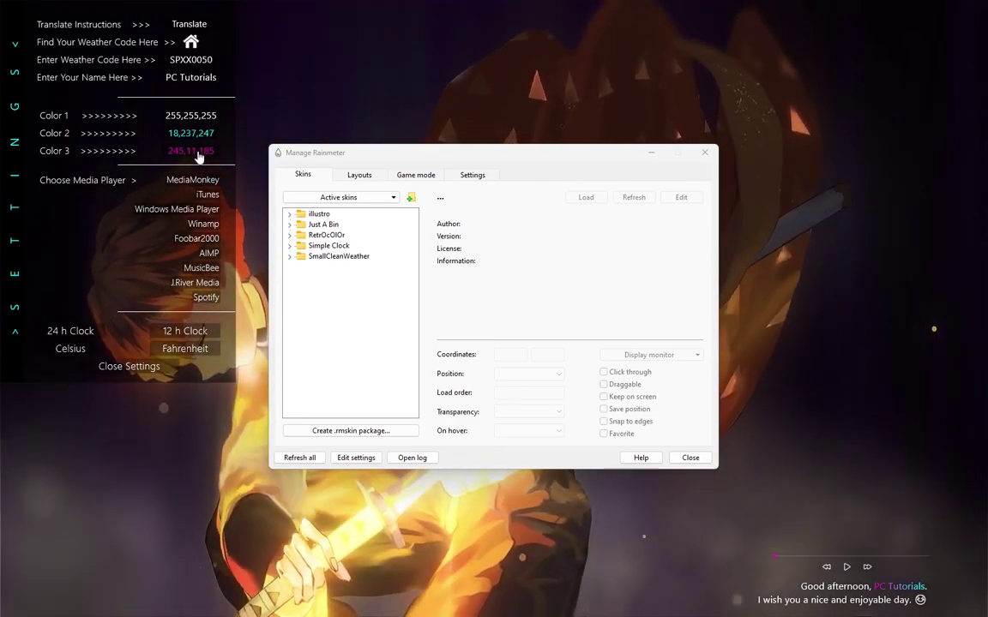
left_click(197, 155)
Make RetrOcOlOr's Color 3 gold (255,196,3) and Color 2 yellow (240,240,29), then close its settings
left_click_drag(575, 321, 572, 327)
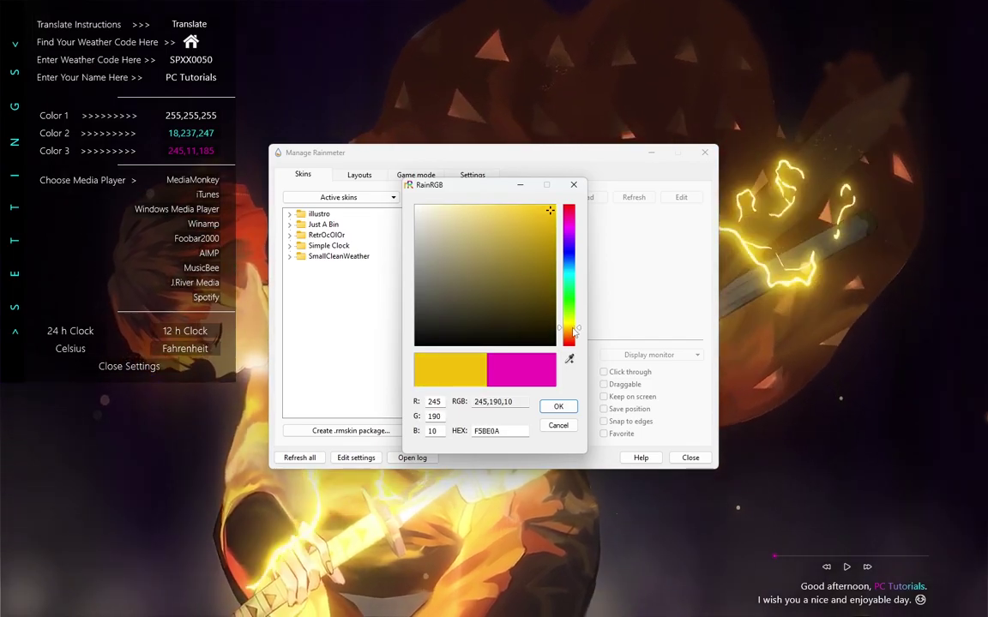
left_click(558, 408)
left_click(188, 135)
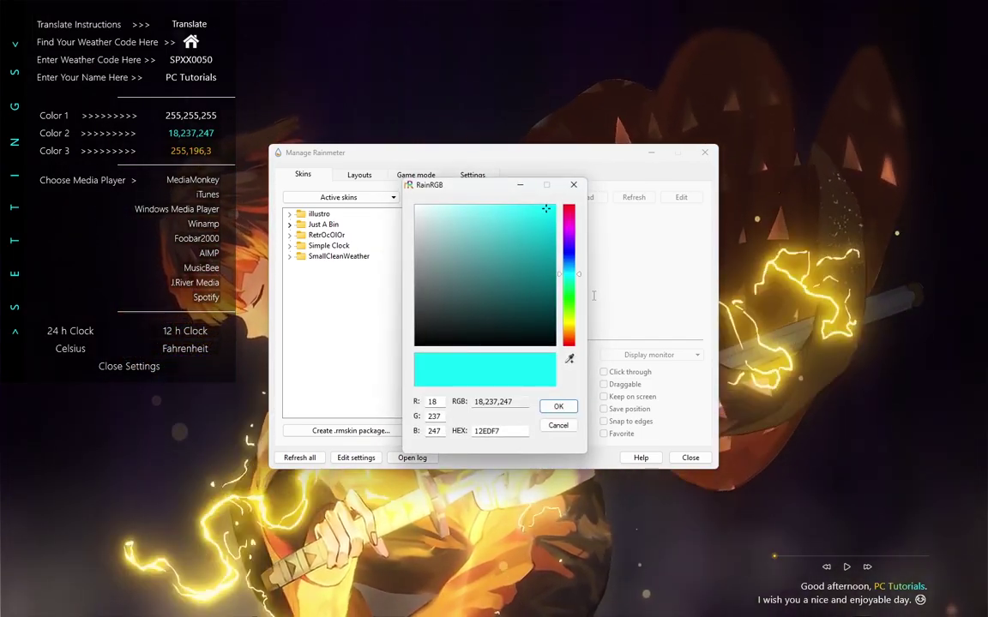
left_click_drag(575, 331, 575, 325)
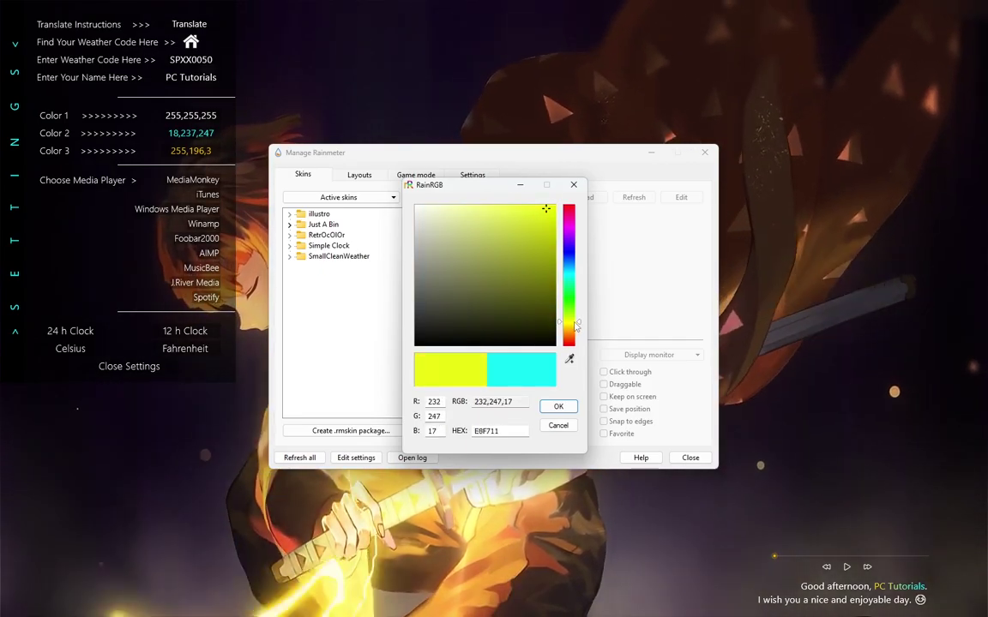
left_click(539, 213)
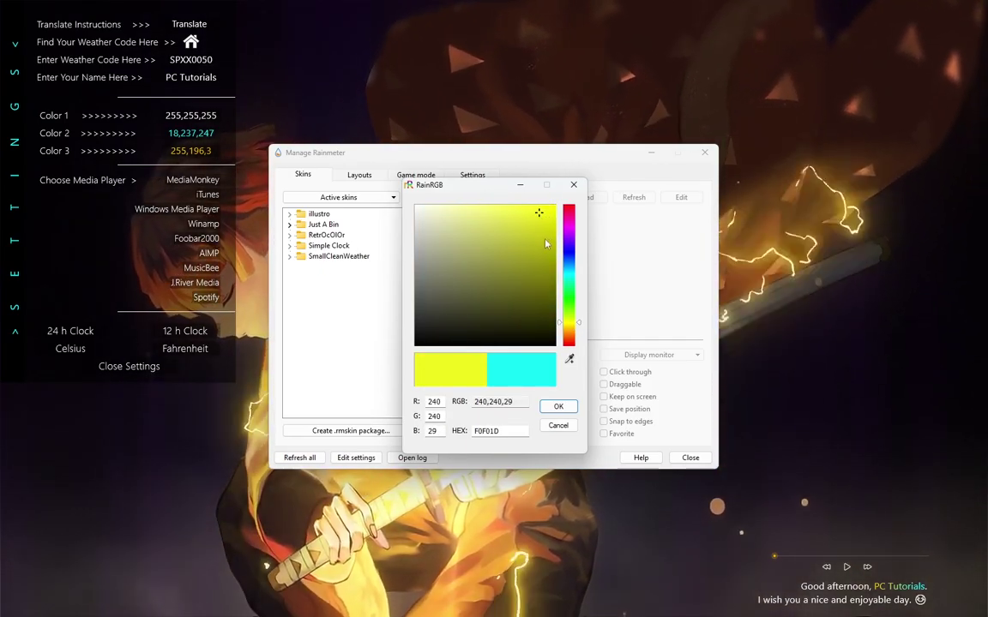
left_click(558, 407)
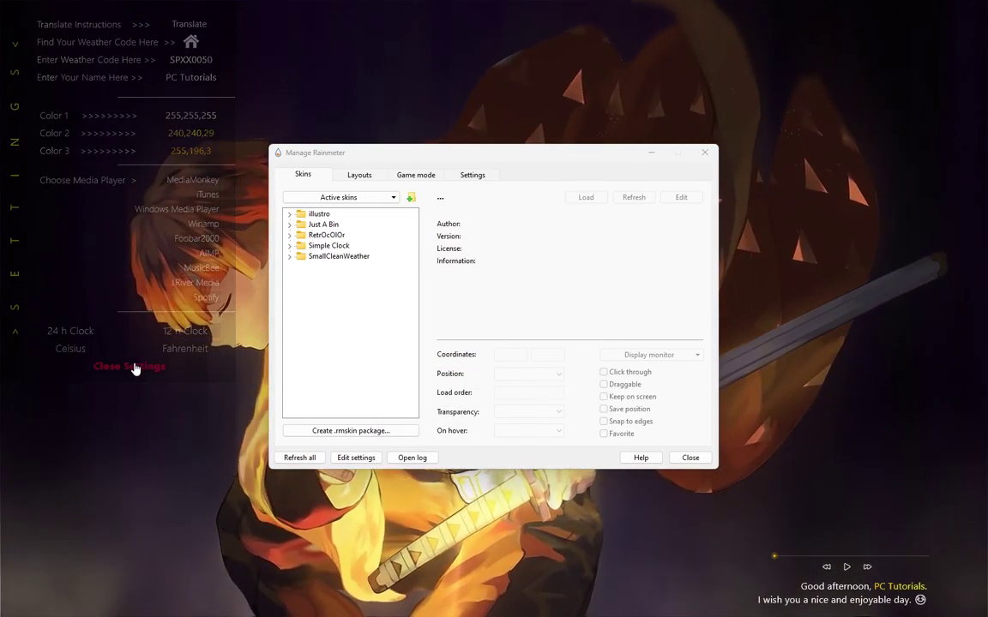
left_click(132, 367)
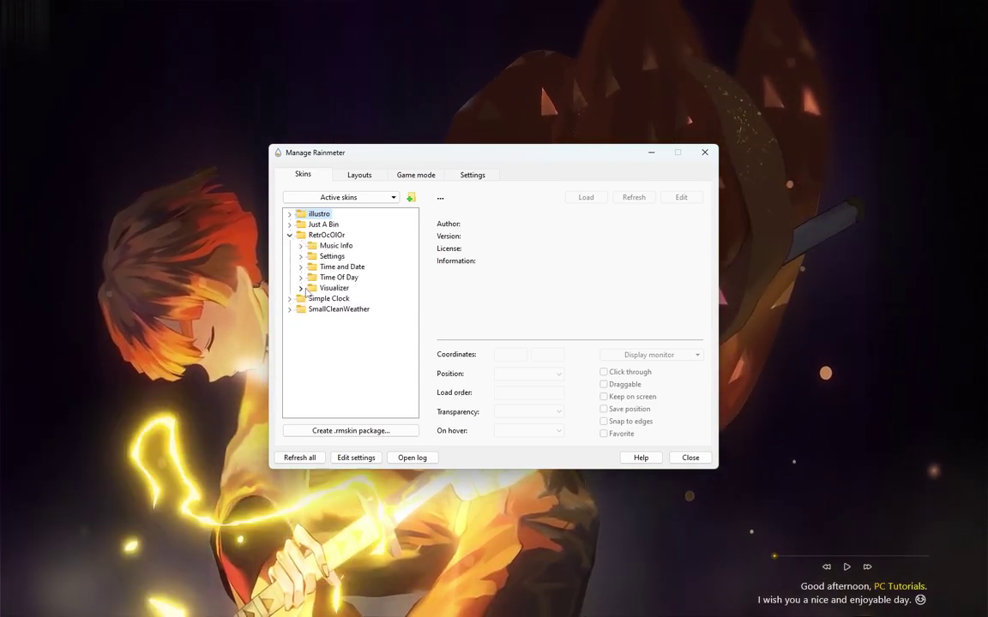
Load the RetrOcOlOr Visualizer.ini skin and drag it to the bottom-right corner above the music player
left_click(301, 289)
right_click(332, 300)
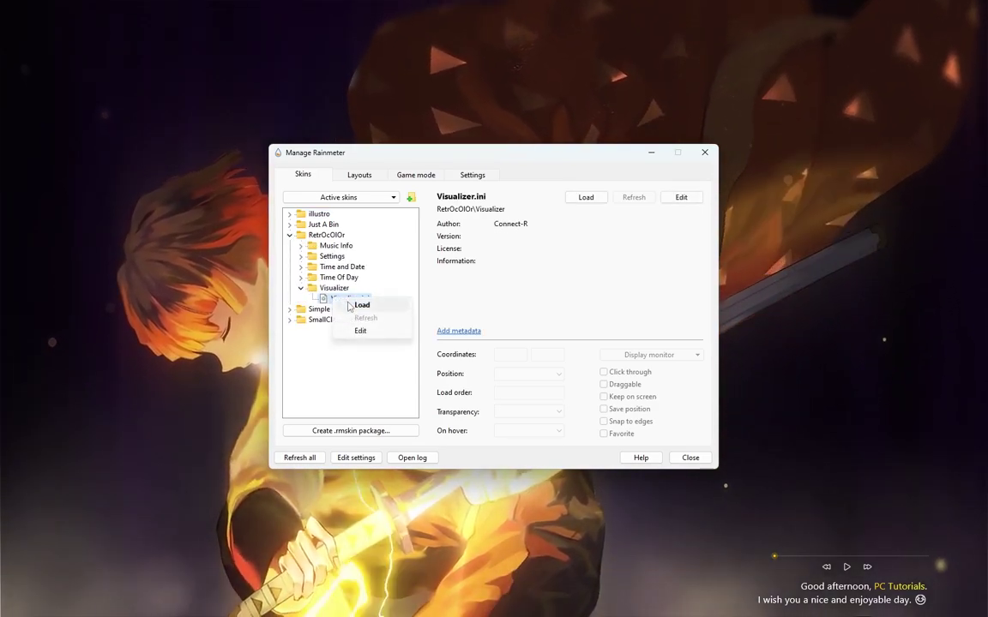
left_click(329, 306)
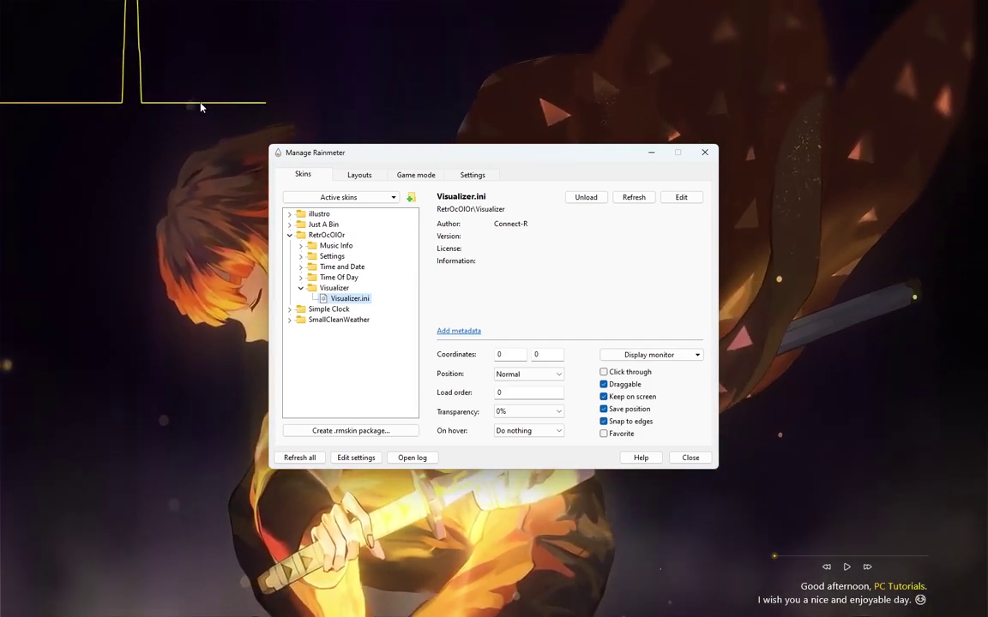
mouse_move(84, 114)
left_mouse_down()
mouse_move(845, 472)
mouse_move(836, 545)
left_mouse_up()
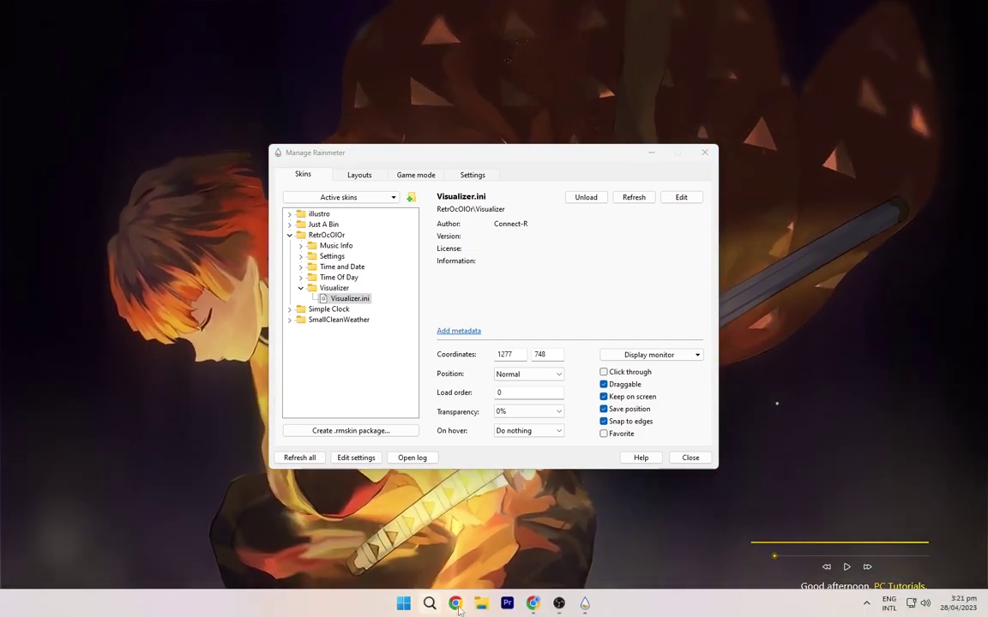
Play the HIJAB nasheed video from D:\youtube\sounds, then minimise the Explorer window
left_click(481, 603)
left_click(198, 407)
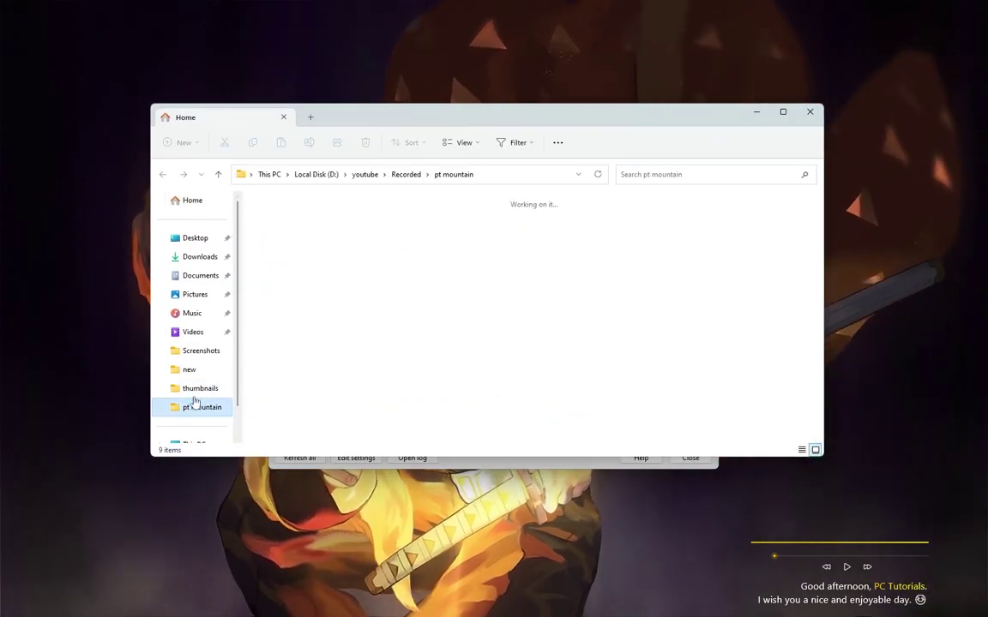
left_click(369, 174)
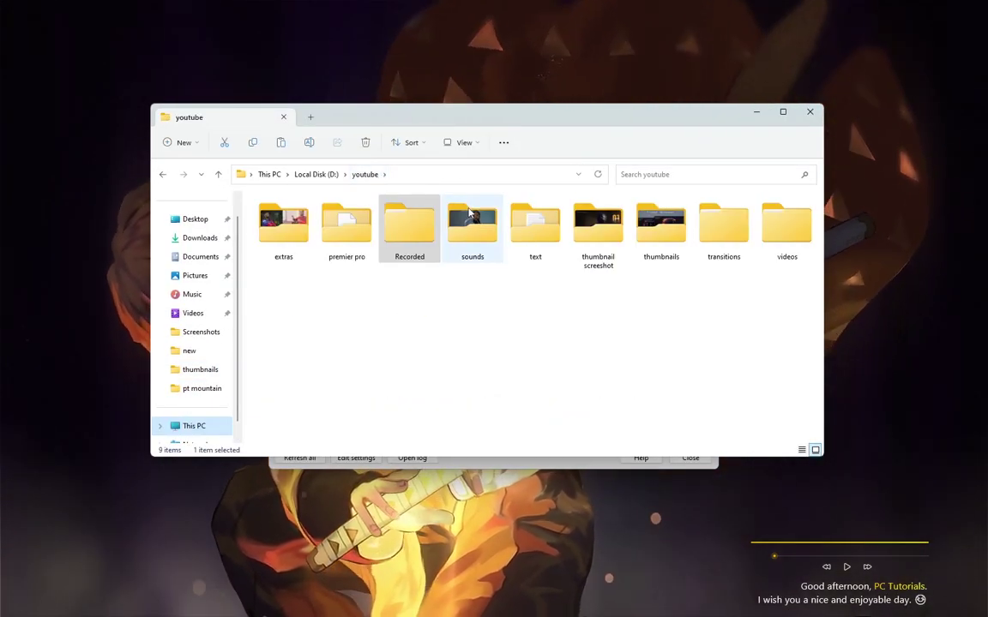
double_click(470, 216)
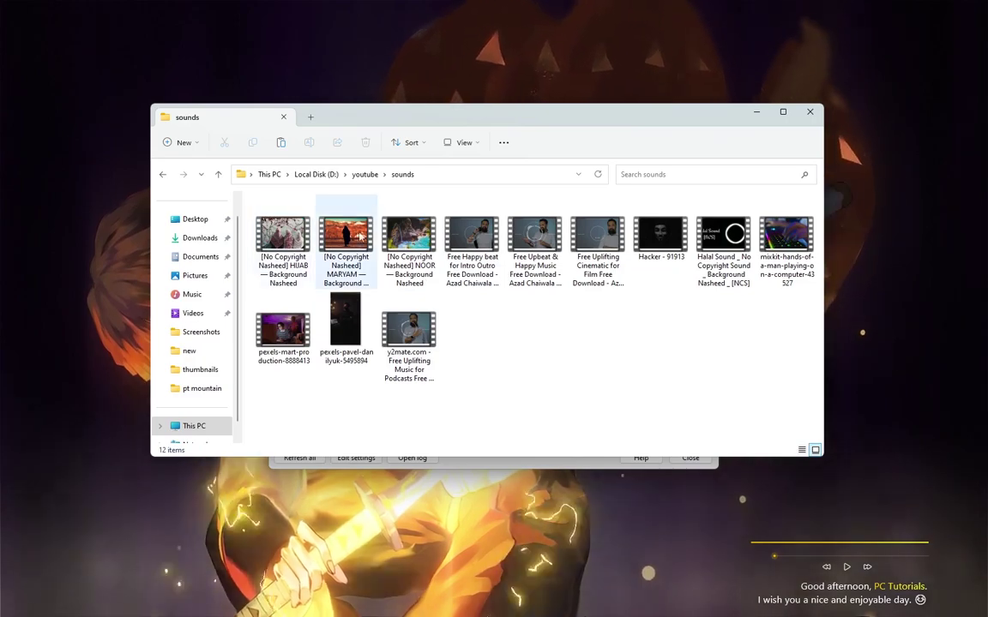
double_click(305, 239)
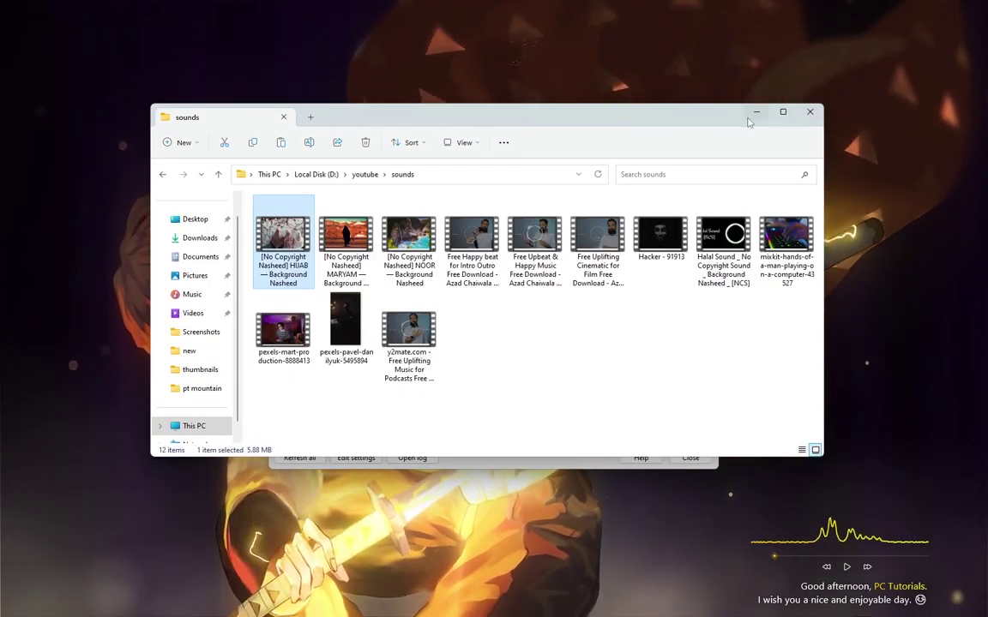
left_click(755, 113)
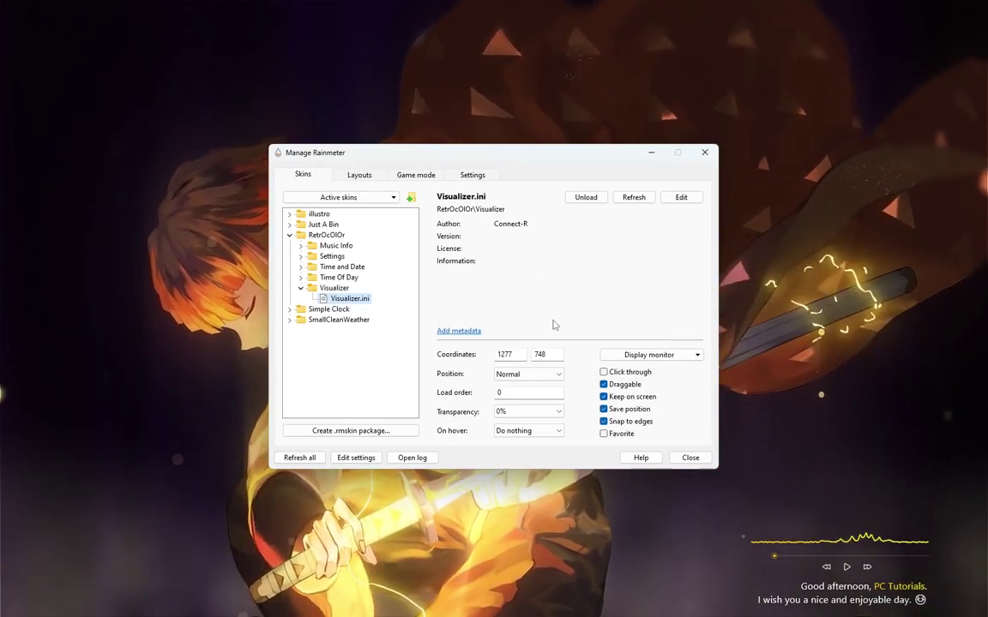
Load the Simple Clock Clock.ini skin and position it at the bottom right above the visualizer
left_click(301, 289)
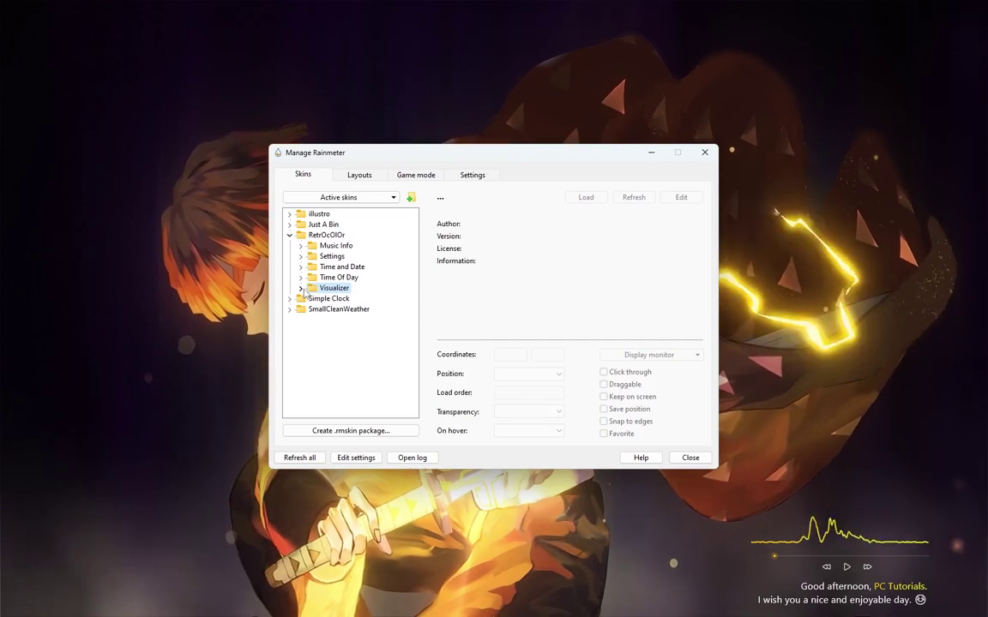
left_click(290, 235)
left_click(290, 245)
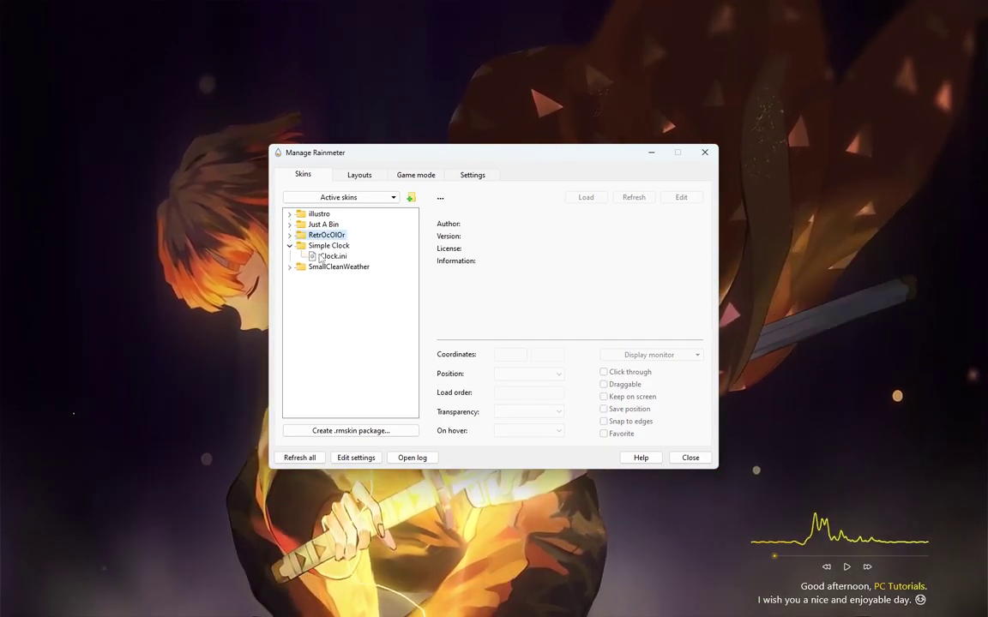
left_click(336, 263)
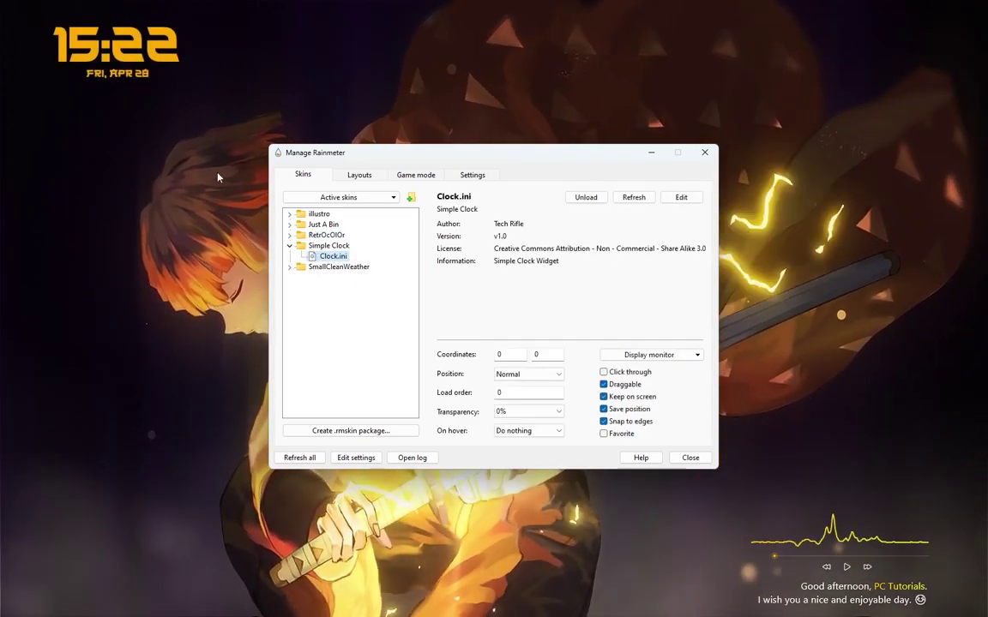
mouse_move(137, 56)
left_mouse_down()
mouse_move(215, 180)
mouse_move(630, 271)
left_mouse_up()
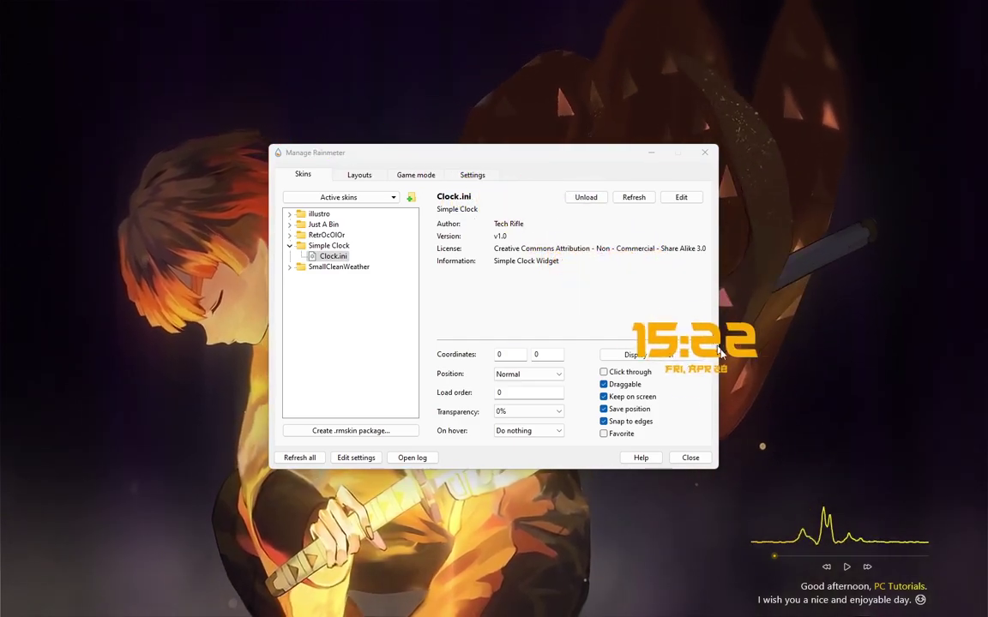
left_click_drag(720, 352, 819, 417)
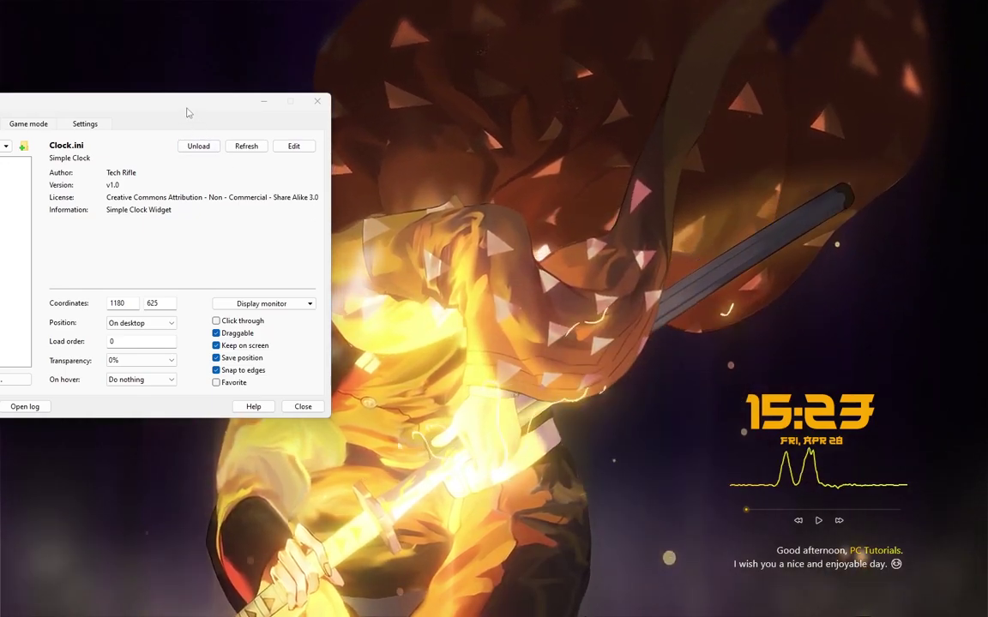
left_click_drag(189, 112, 489, 117)
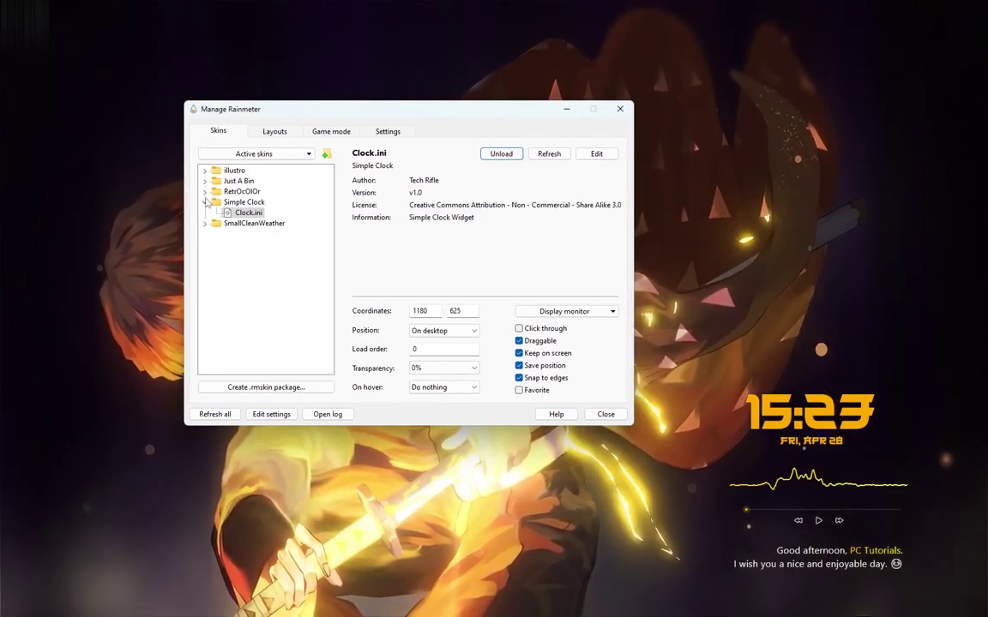
Load SmallCleanWeather High Low, move the Just A Bin skin bottom-left, and close Manage Rainmeter
left_click(204, 212)
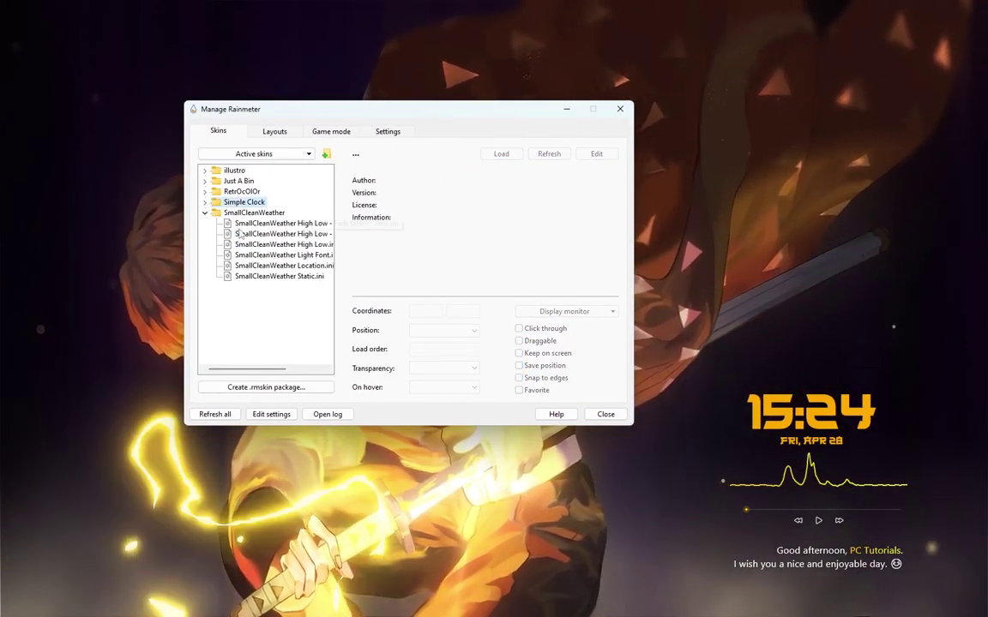
right_click(289, 244)
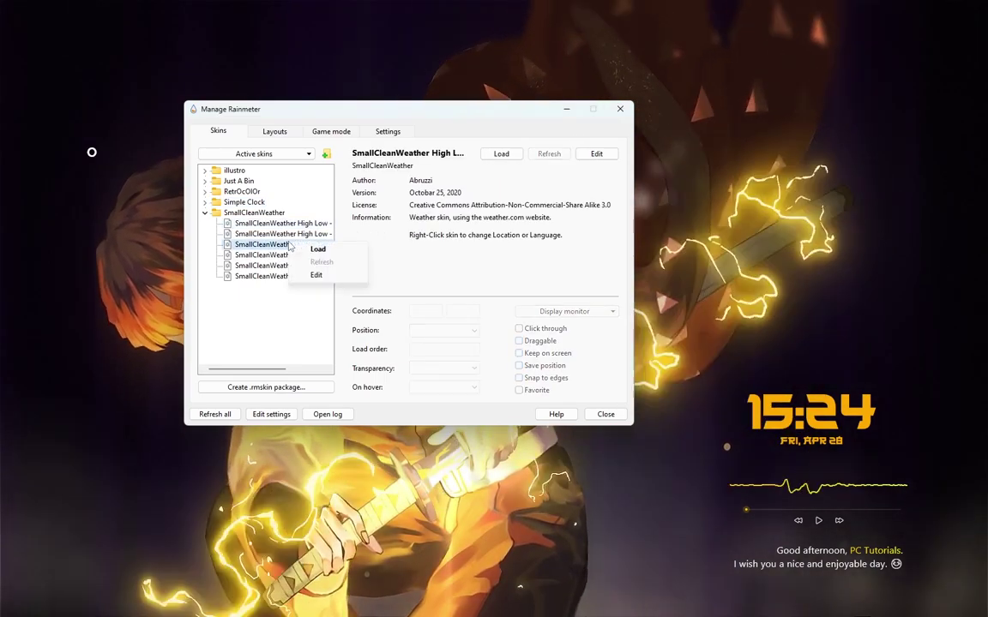
double_click(300, 246)
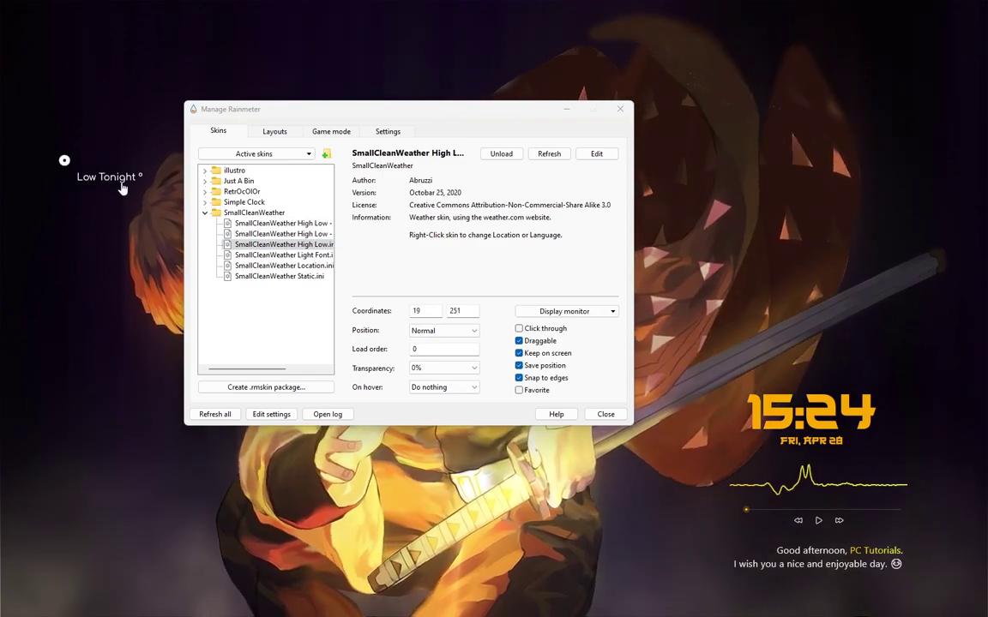
left_click(205, 213)
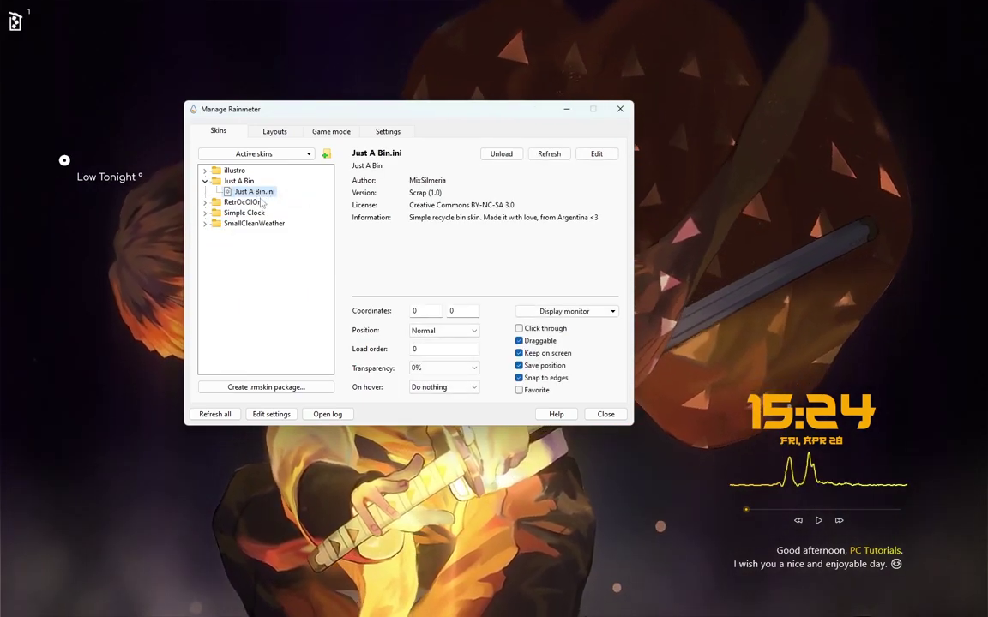
mouse_move(16, 26)
left_mouse_down()
mouse_move(38, 559)
mouse_move(26, 574)
left_mouse_up()
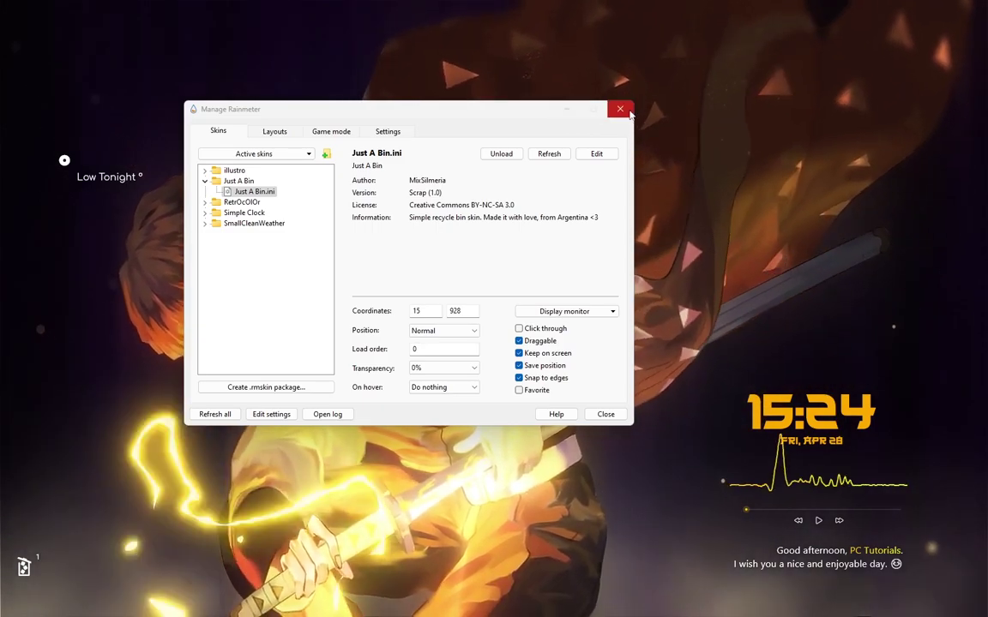
key("Escape")
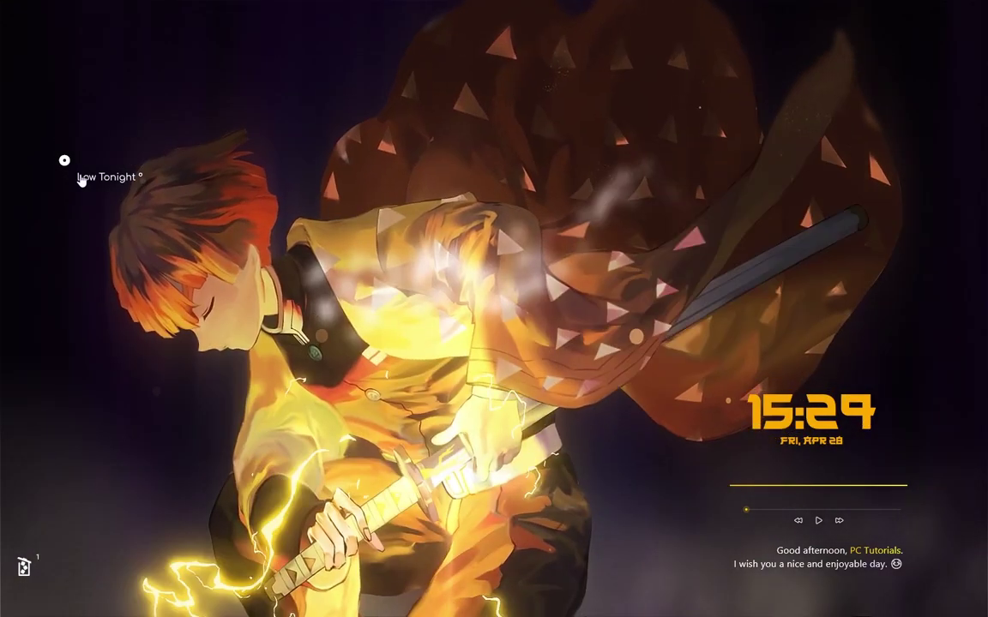
Open the weather skin's WeatherComJSONVariables.inc in Notepad and scroll down to the APIKey line
right_click(83, 176)
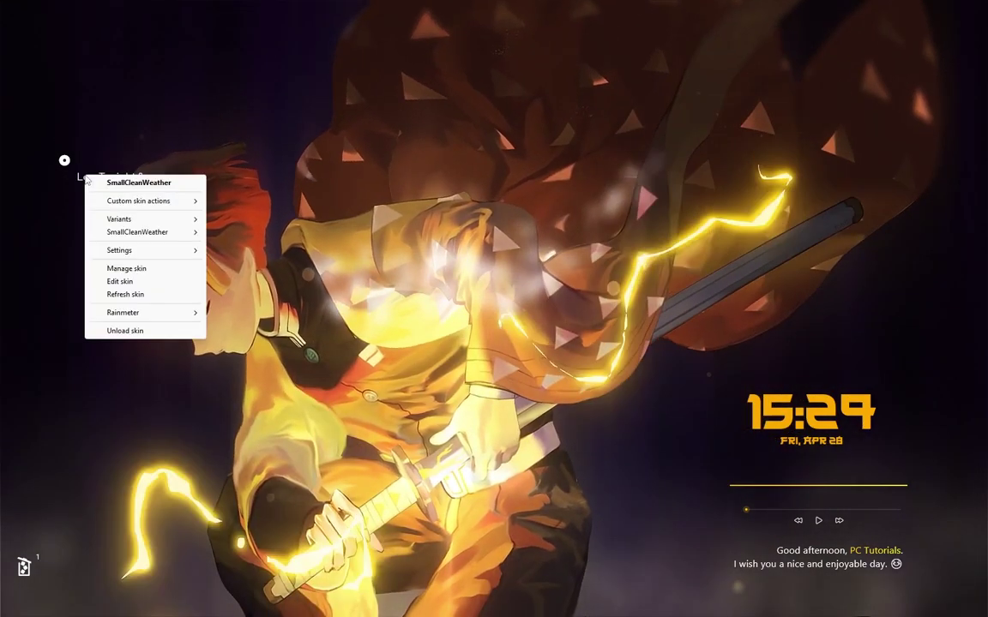
mouse_move(138, 200)
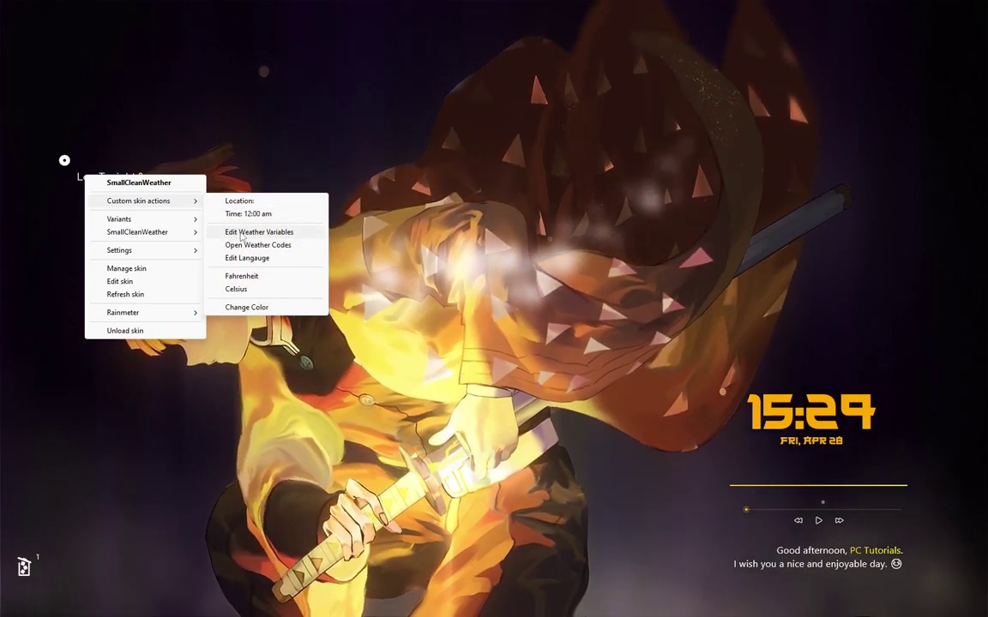
left_click(247, 233)
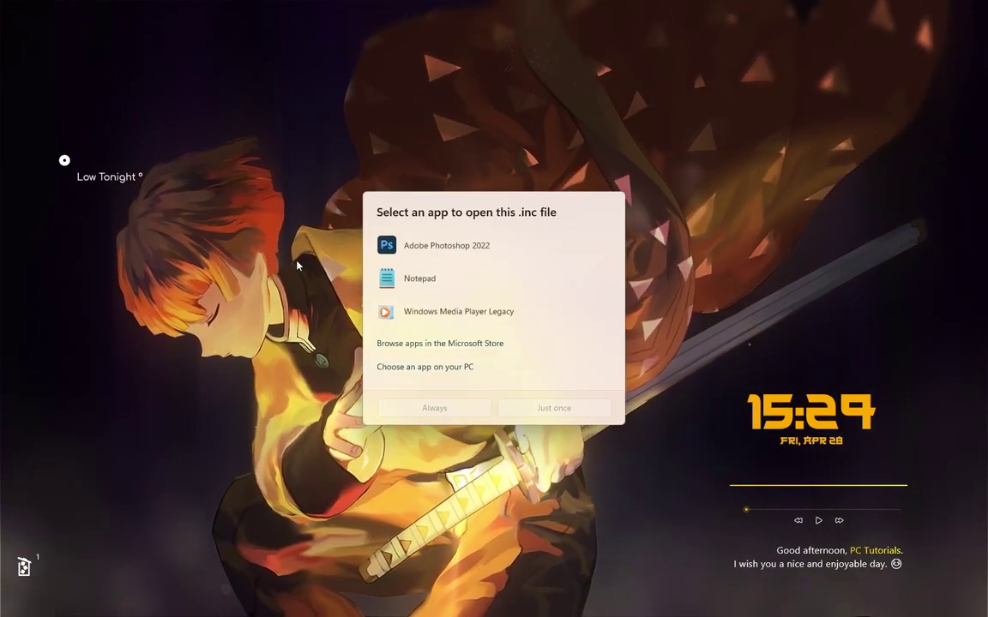
left_click(410, 275)
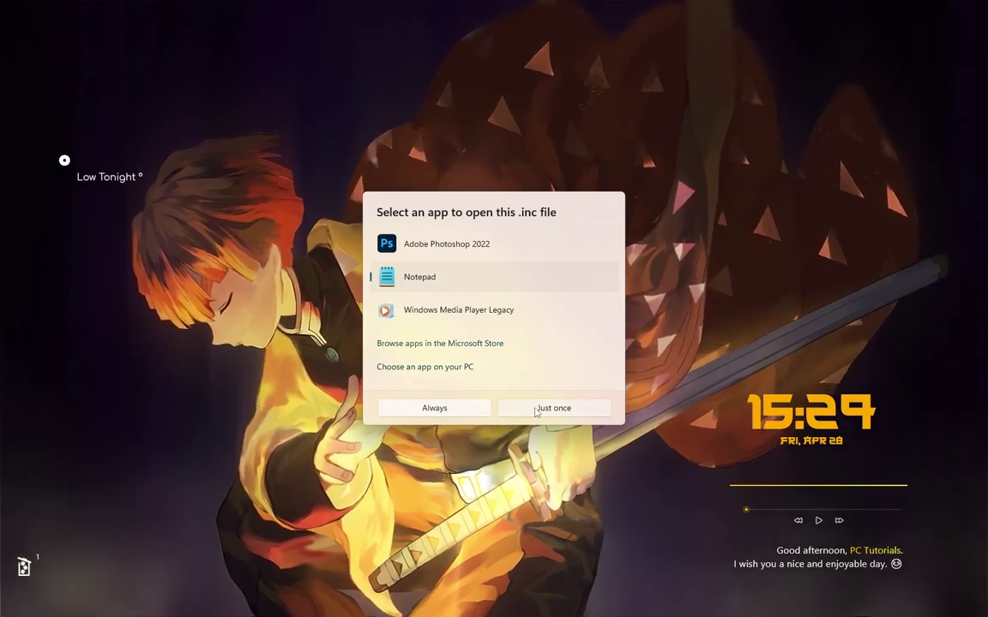
left_click(566, 408)
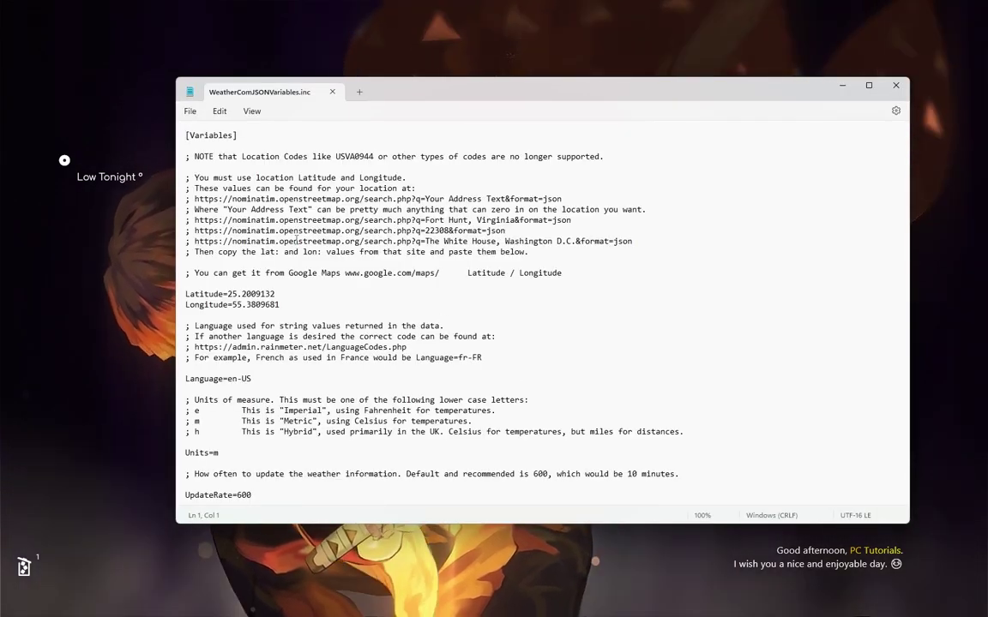
scroll(296, 234, "down", 2)
scroll(296, 234, "down", 2)
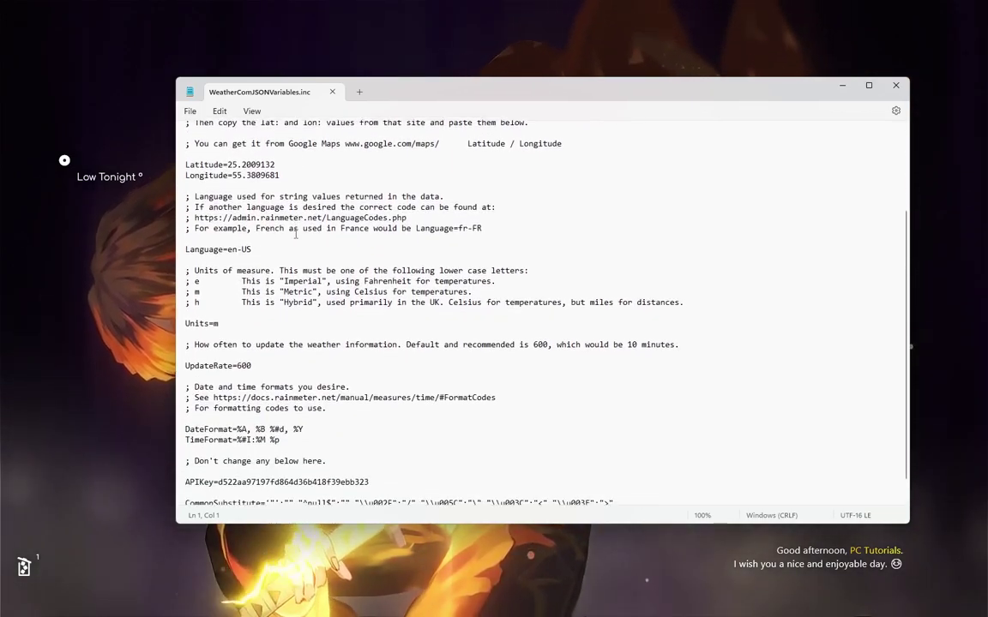
scroll(296, 234, "down", 1)
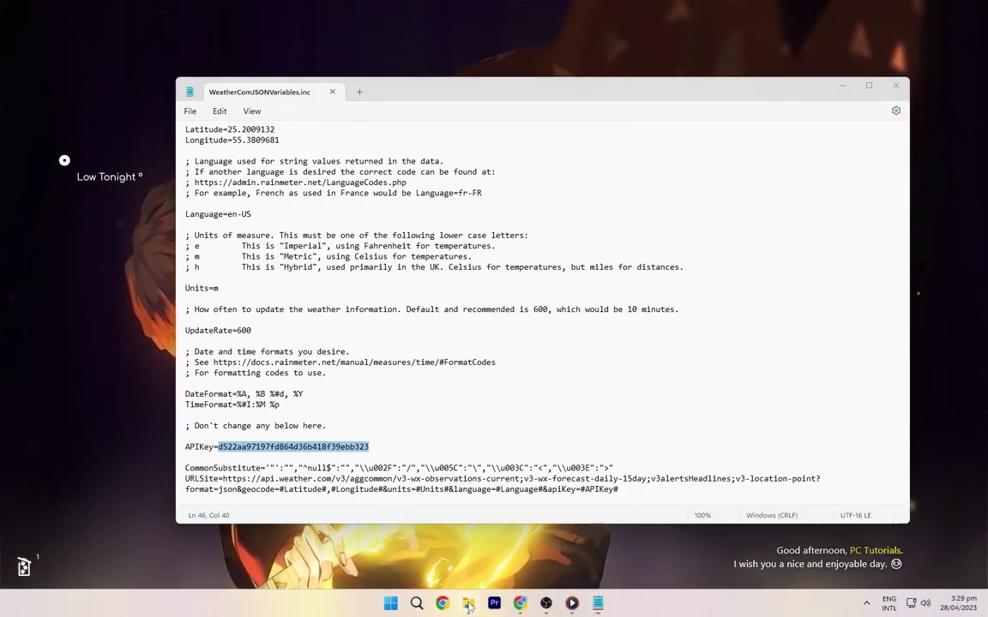
Copy the new API key from the 'Copy this one' file in Downloads
left_click(468, 606)
double_click(463, 248)
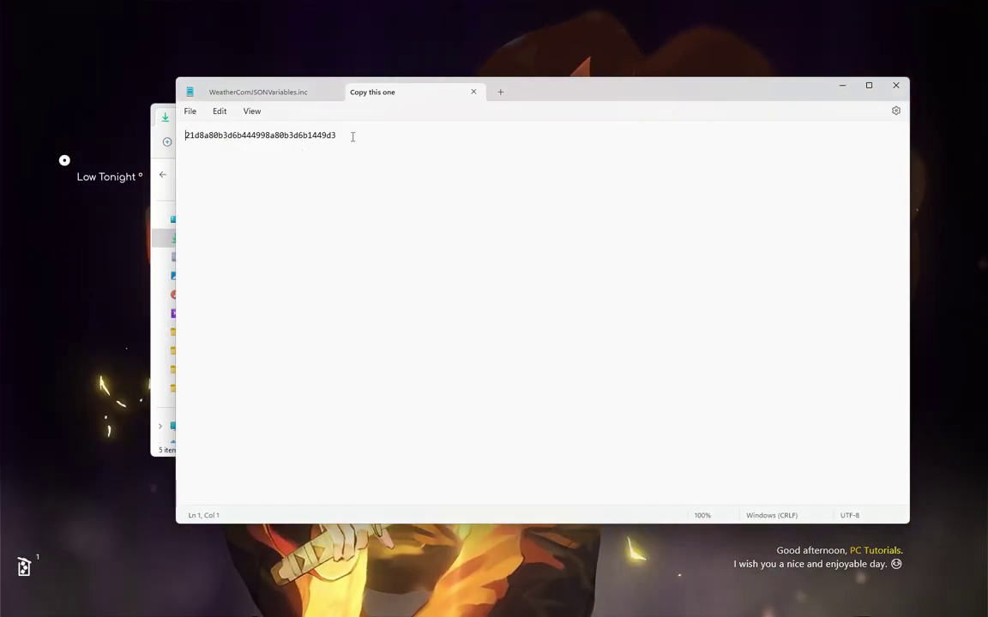
left_click_drag(353, 137, 203, 136)
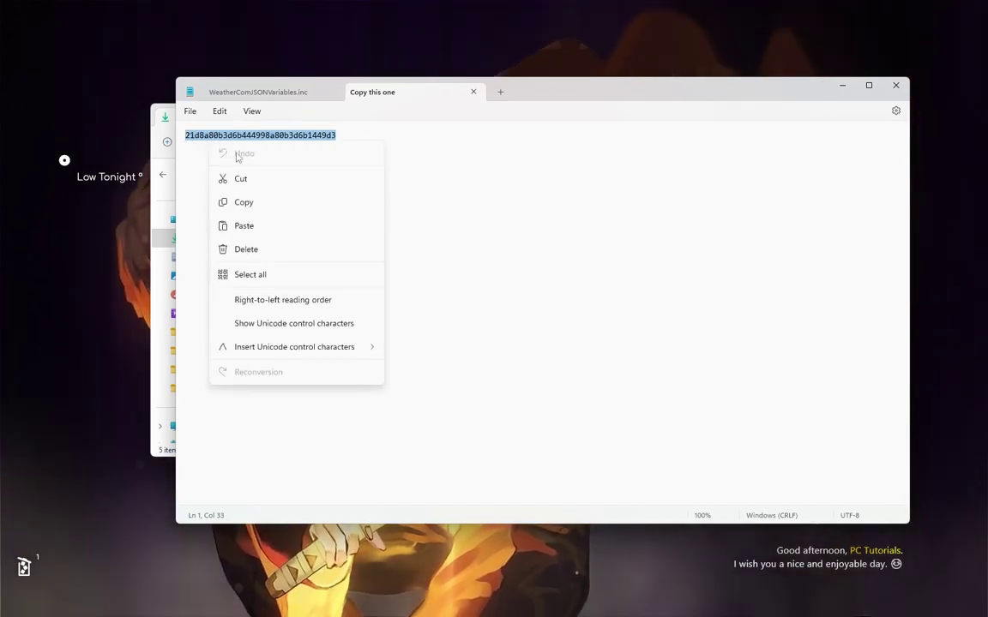
left_click(254, 207)
Paste the key over the APIKey value and save the weather variables file
left_click(262, 91)
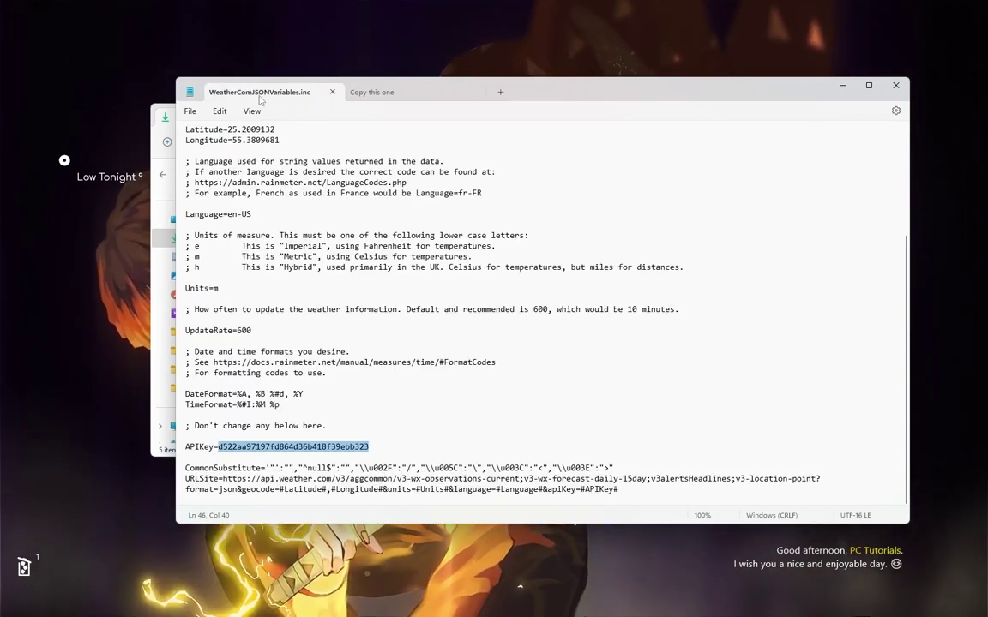
right_click(304, 444)
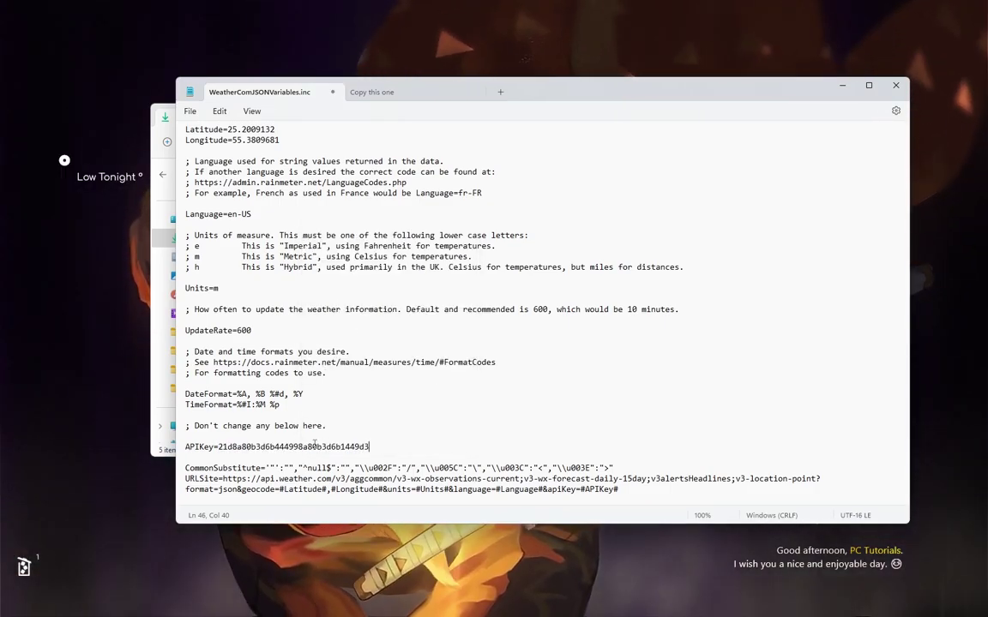
left_click(189, 111)
left_click(201, 190)
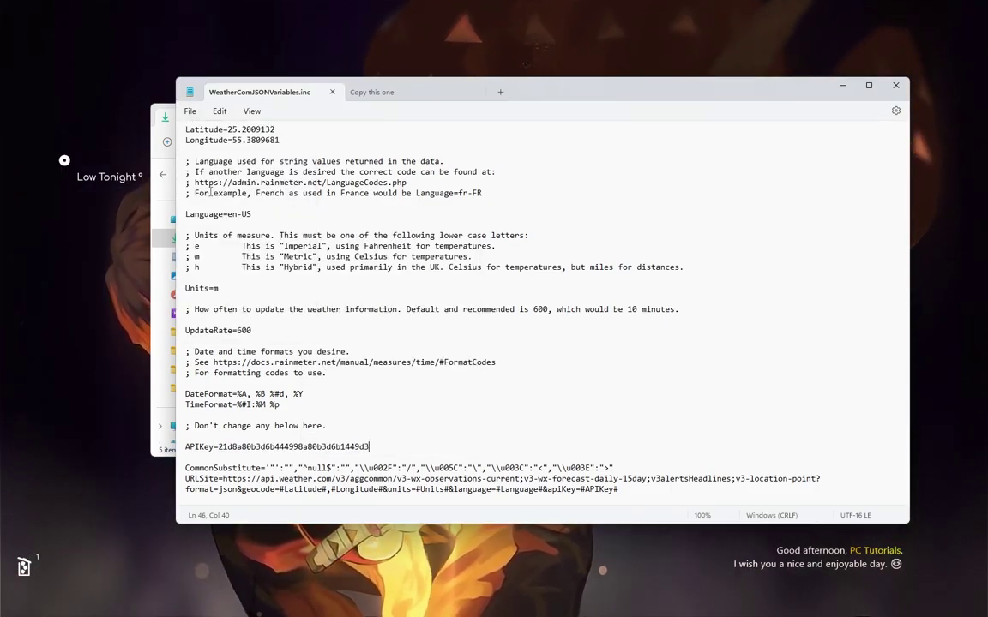
scroll(255, 225, "up", 2)
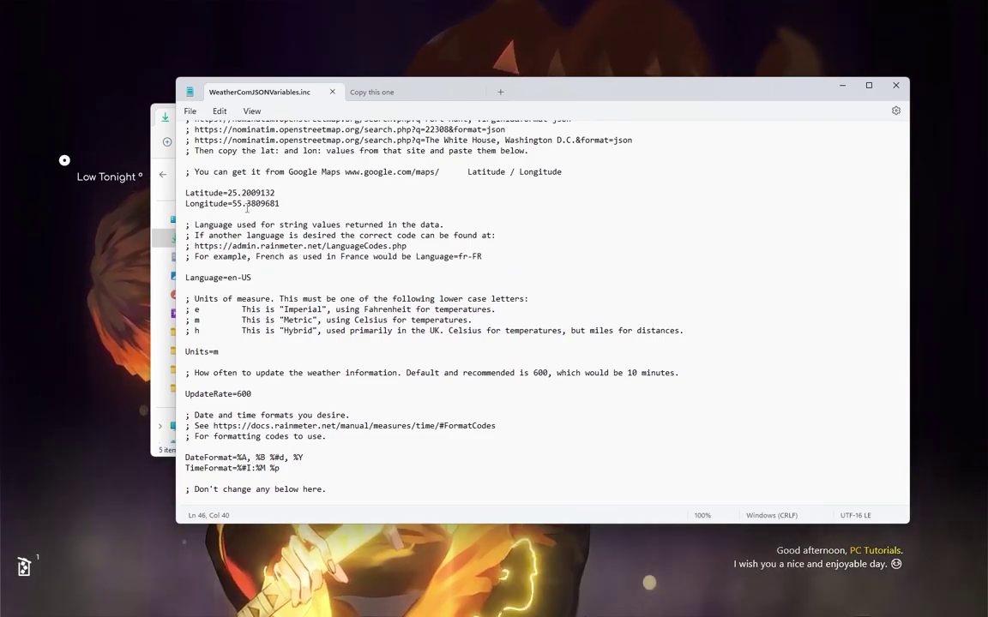
Copy latitude 22.080550 from latlong.net into the weather file's Latitude line
left_click(520, 603)
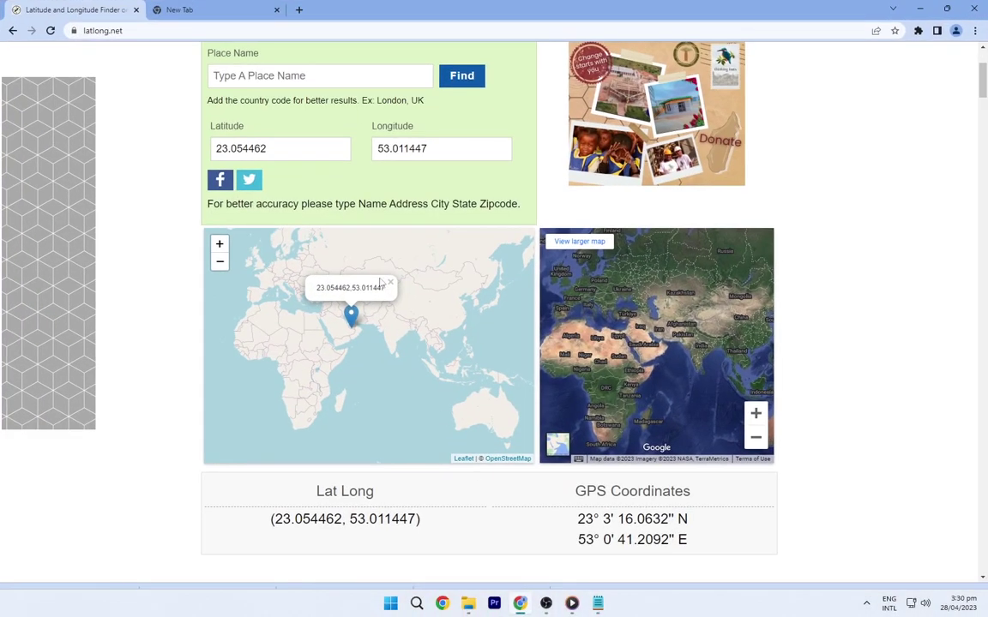
scroll(334, 252, "up", 2)
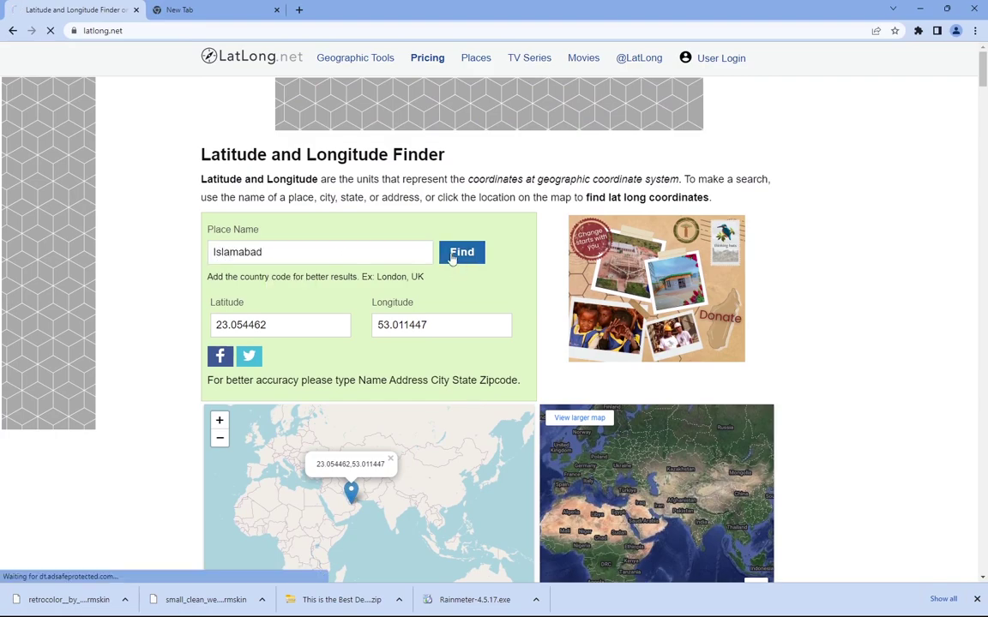
double_click(243, 266)
right_click(248, 269)
left_click(286, 315)
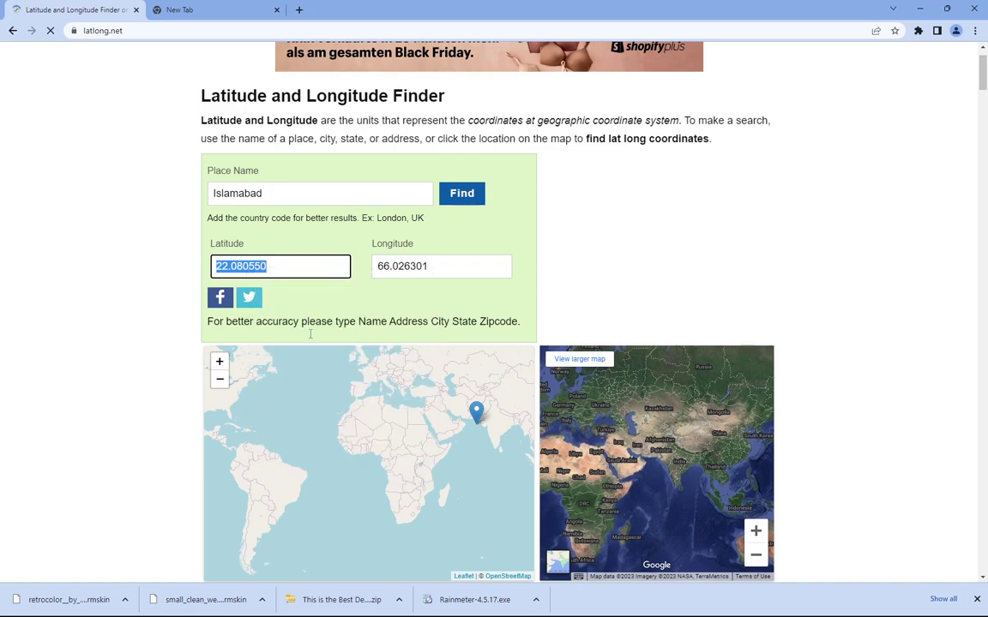
left_click(596, 606)
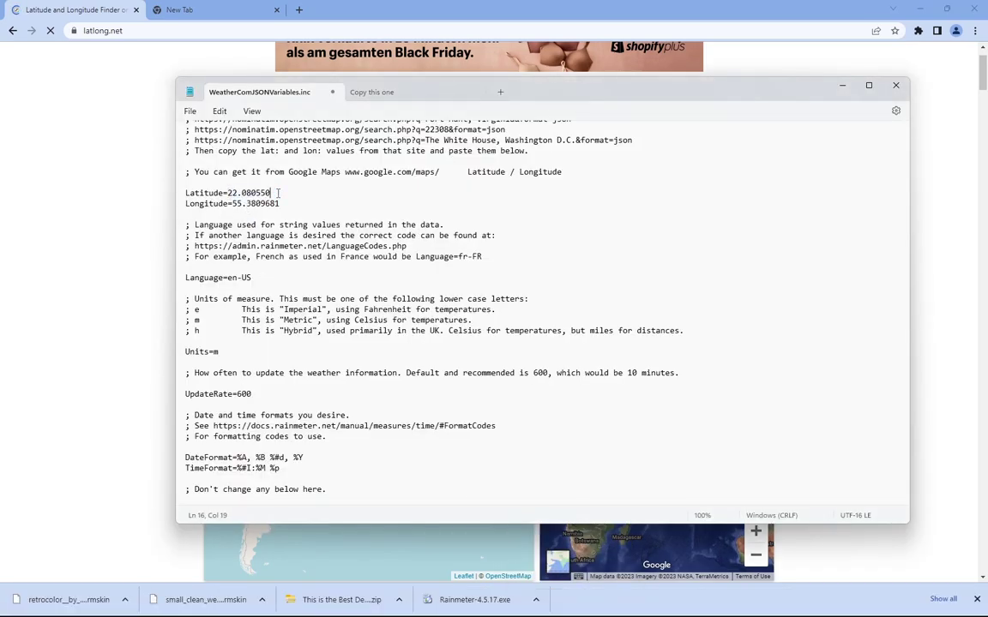
Copy longitude 66.026301 from latlong.net into the weather file's Longitude line
left_click(842, 85)
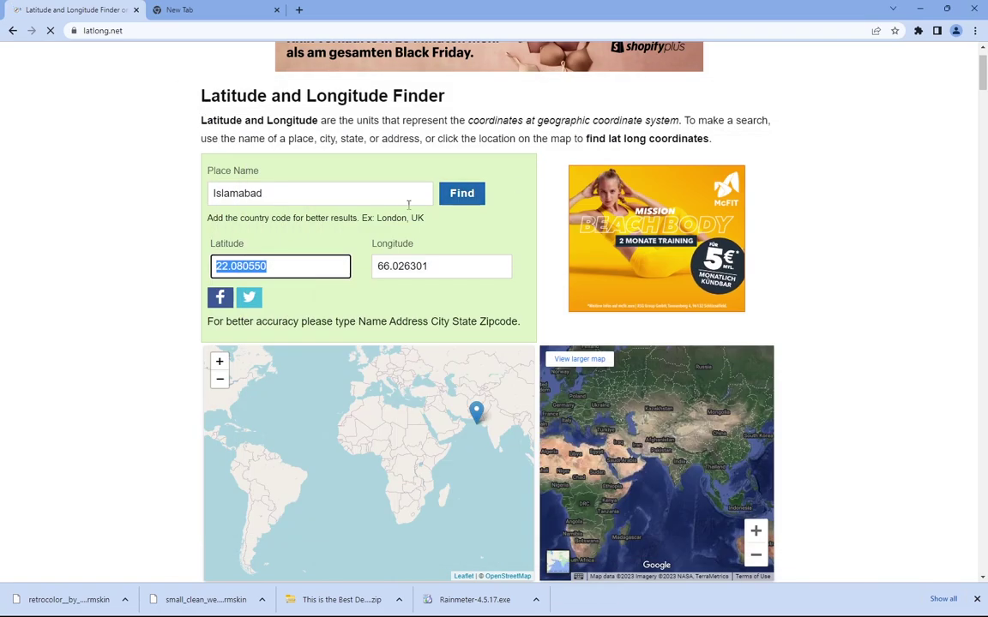
right_click(391, 263)
left_click(421, 306)
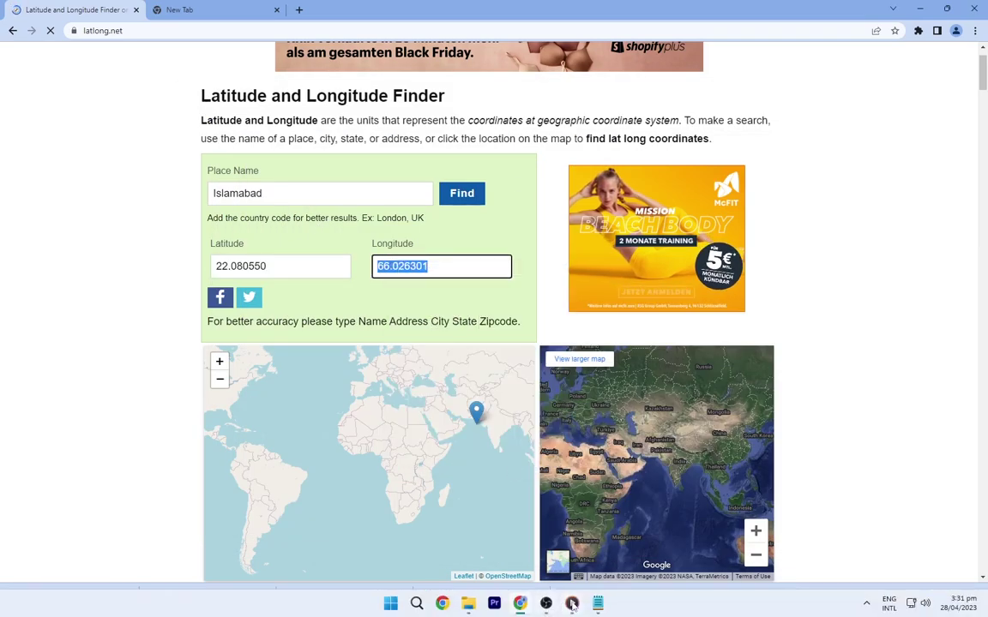
left_click(596, 605)
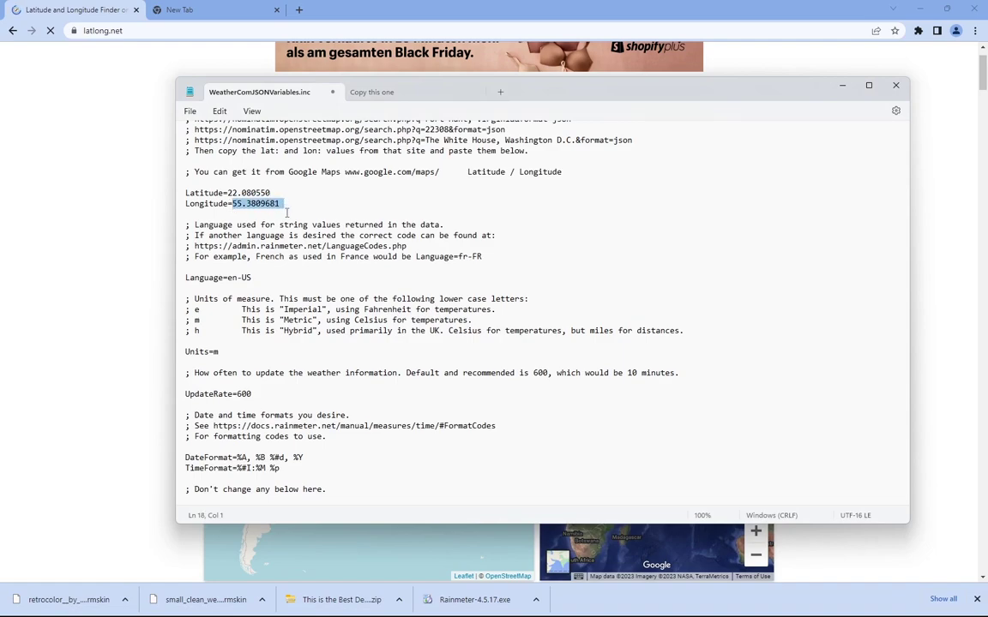
Save the coordinates, refresh the weather skin, and move the 28° Sunny widget top-left
left_click(187, 112)
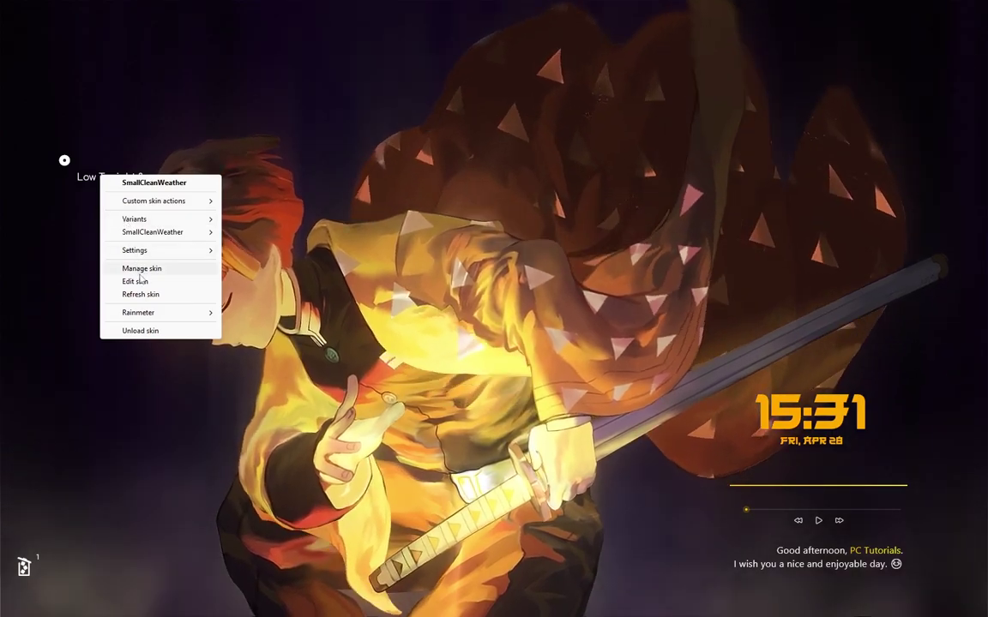
left_click(137, 283)
left_click_drag(108, 173, 105, 45)
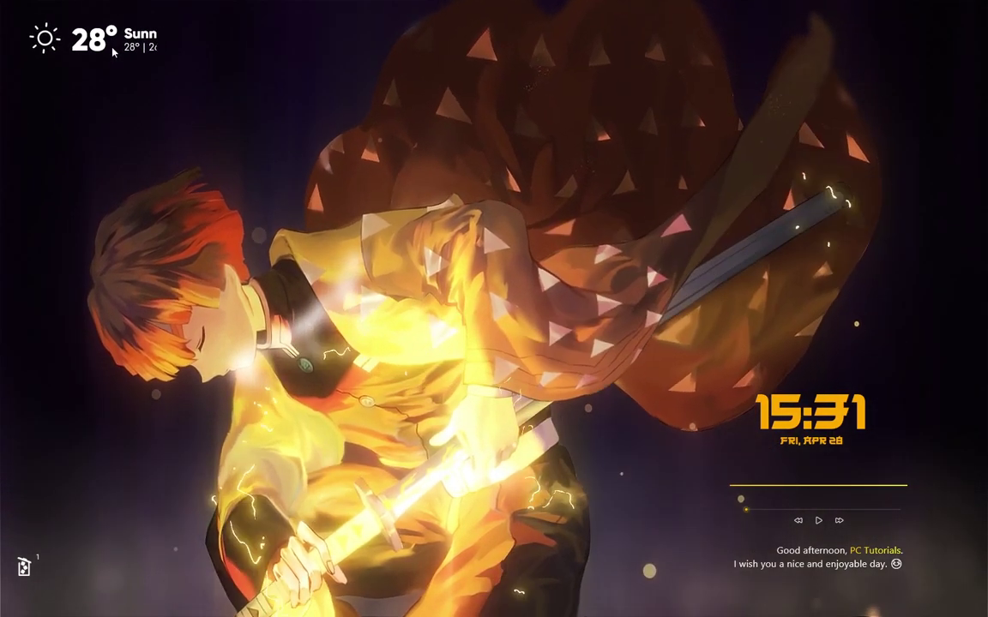